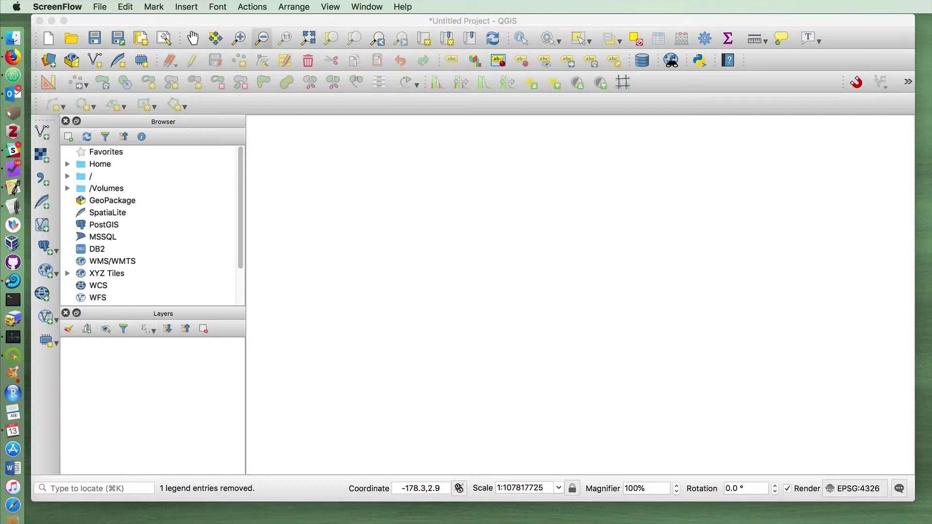
- Bring Firefox forward, showing the Wikipedia Camino de Santiago map of St. James's travels
left_click(13, 57)
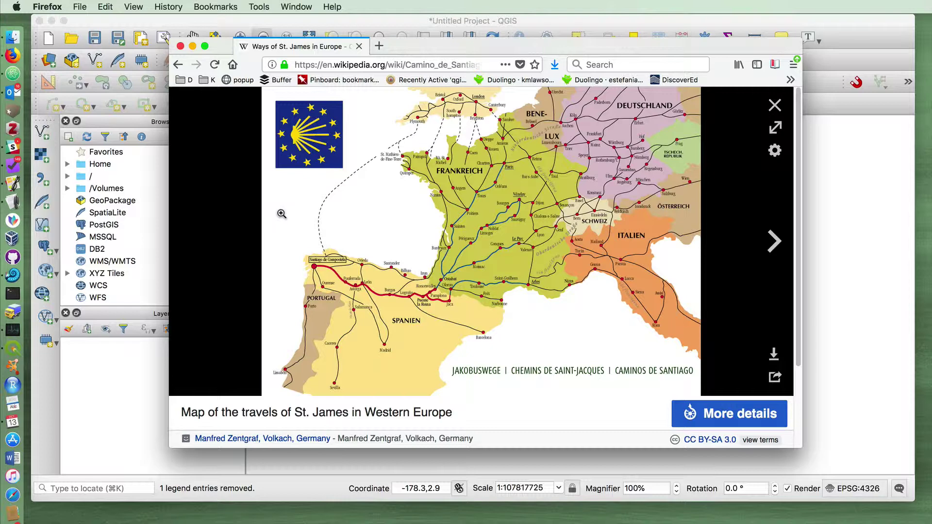
- Hide Firefox and switch to TextEdit showing the Files to Use.txt notes
key("super+q")
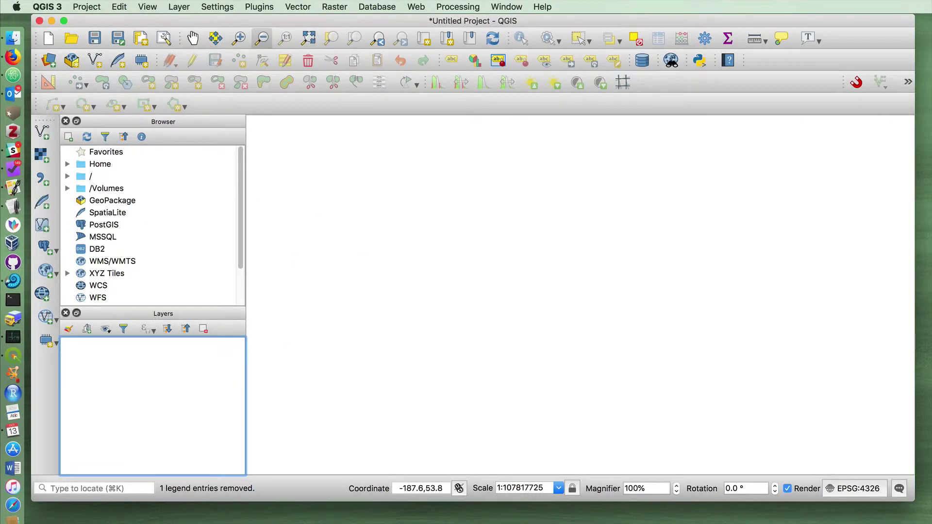
key("super+Tab")
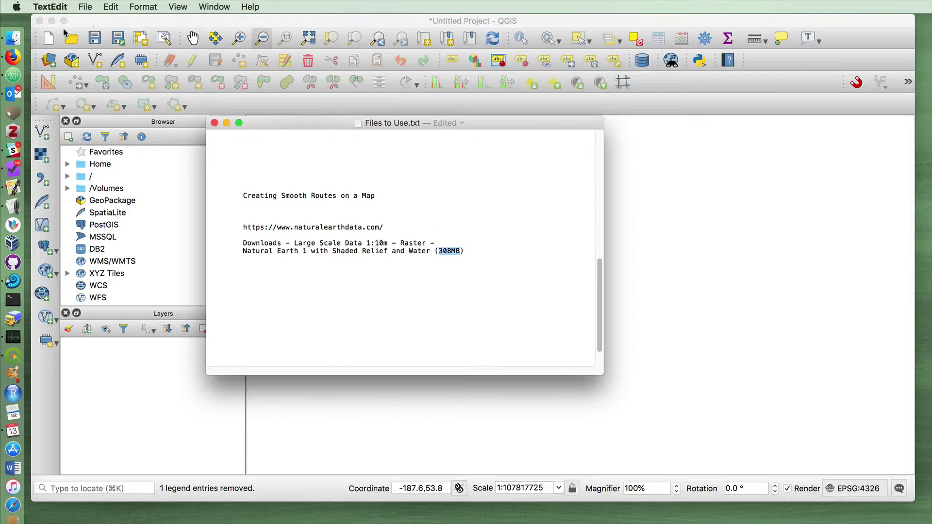
- Check the NE1_HR_LC_SR_W folder on the Desktop, then return to the QGIS project
left_click(13, 38)
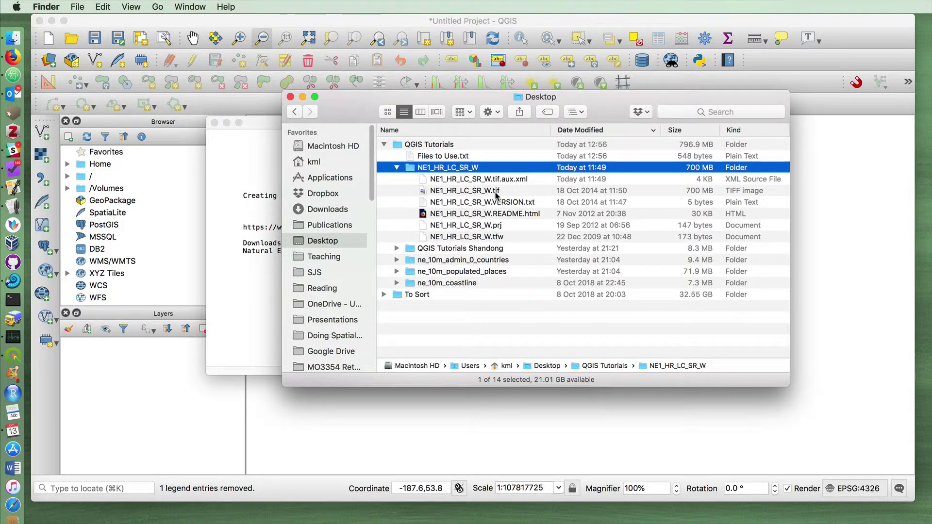
left_click(259, 38)
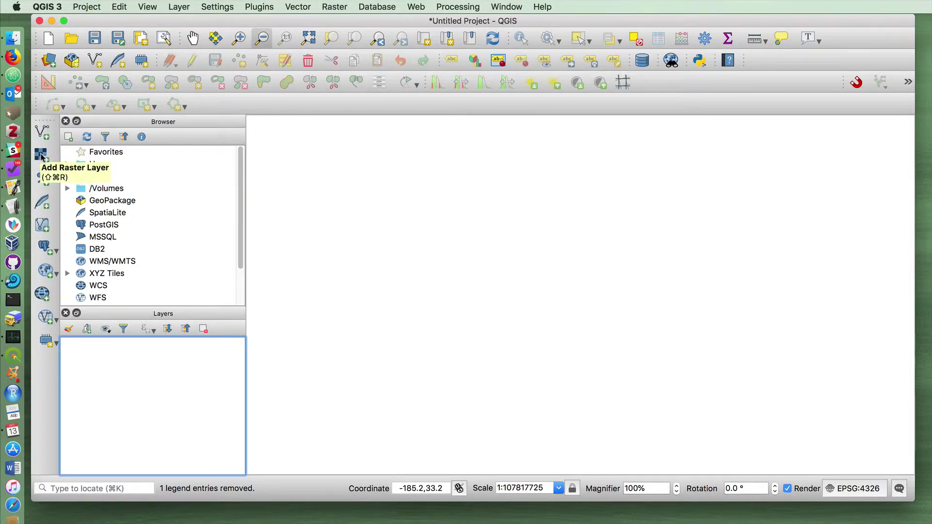
- Add NE1_HR_LC_SR_W.tif as a raster layer to show the shaded-relief world map
left_click(42, 156)
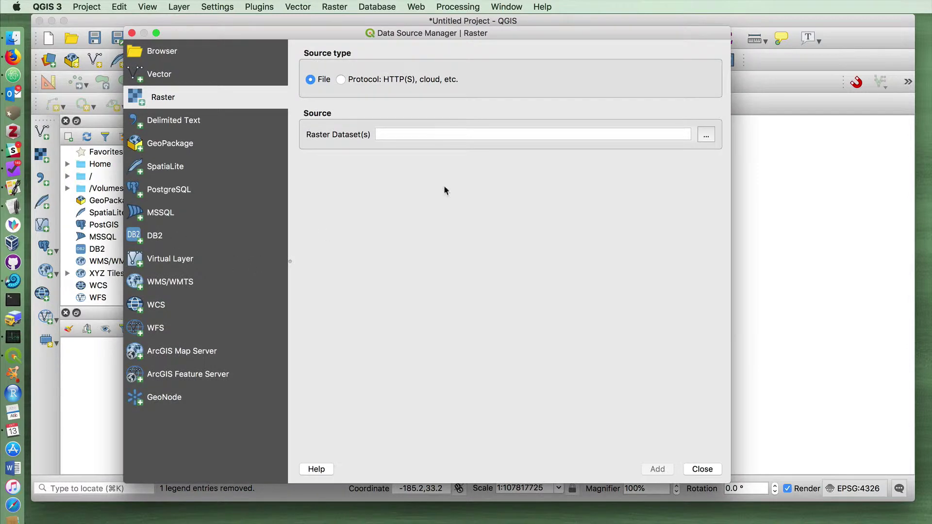
left_click(706, 135)
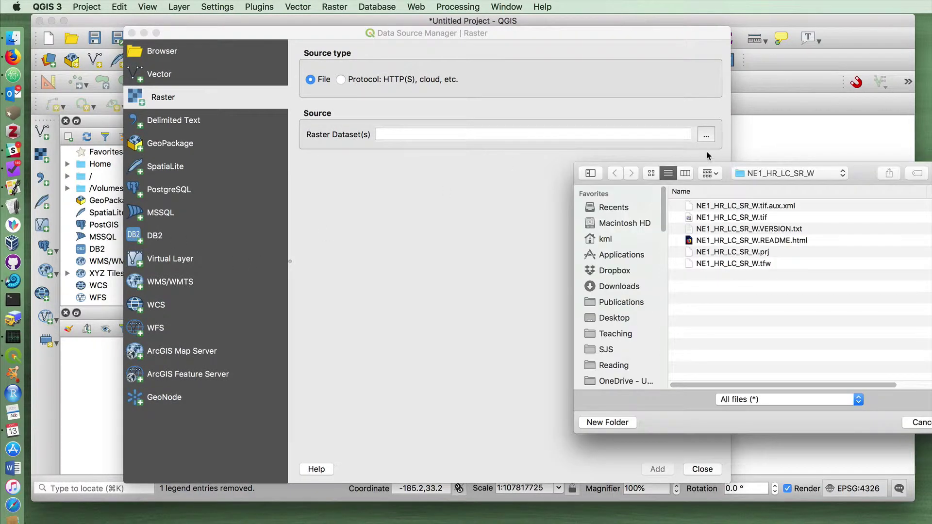
left_click_drag(722, 116, 439, 112)
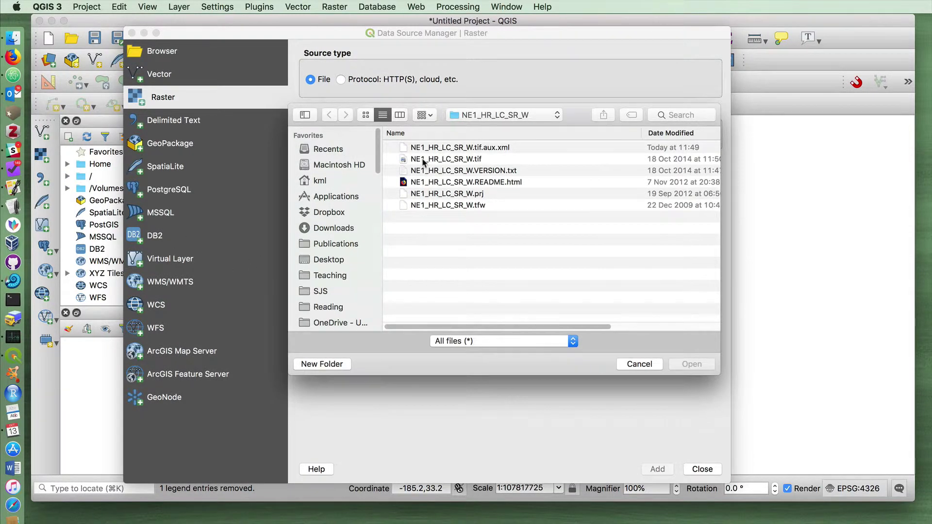
left_click(424, 160)
left_click(678, 365)
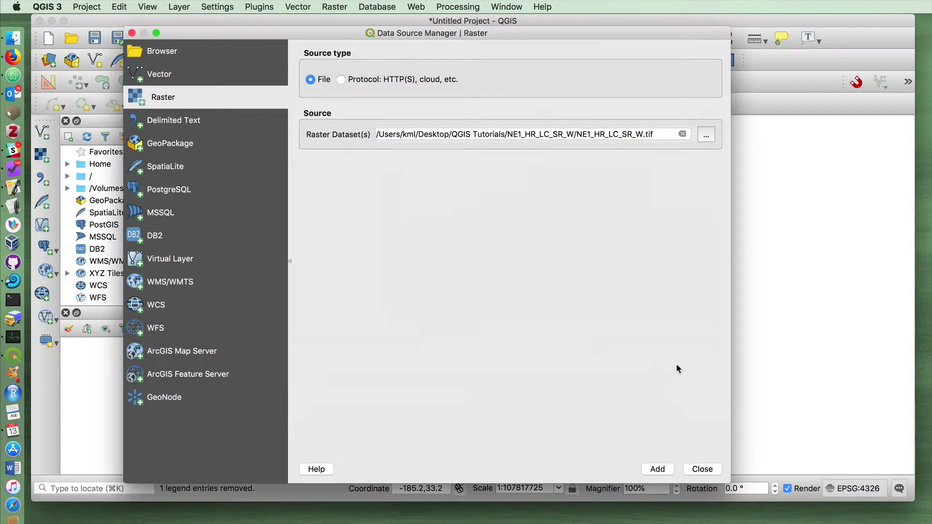
left_click(655, 470)
left_click(696, 471)
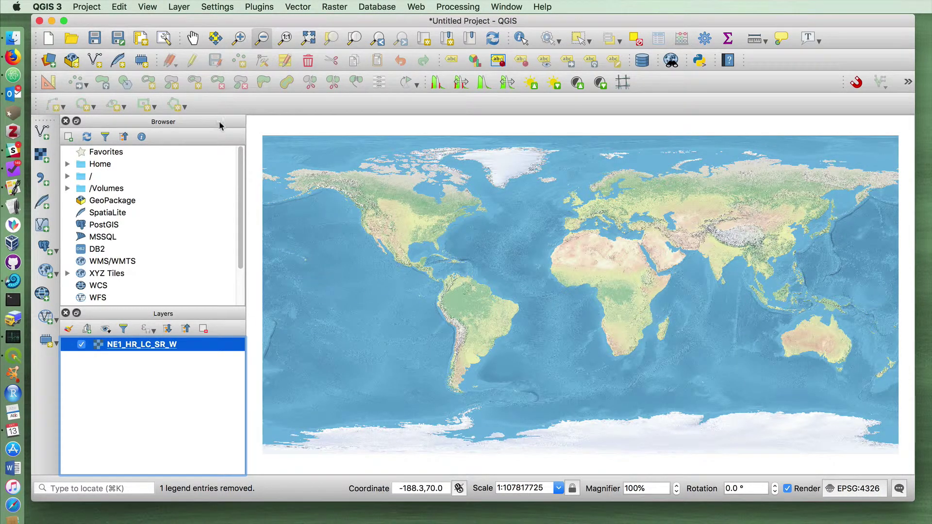
- Zoom in on Western Europe and North Africa, enlarge the QGIS window and pan the view
left_click(239, 38)
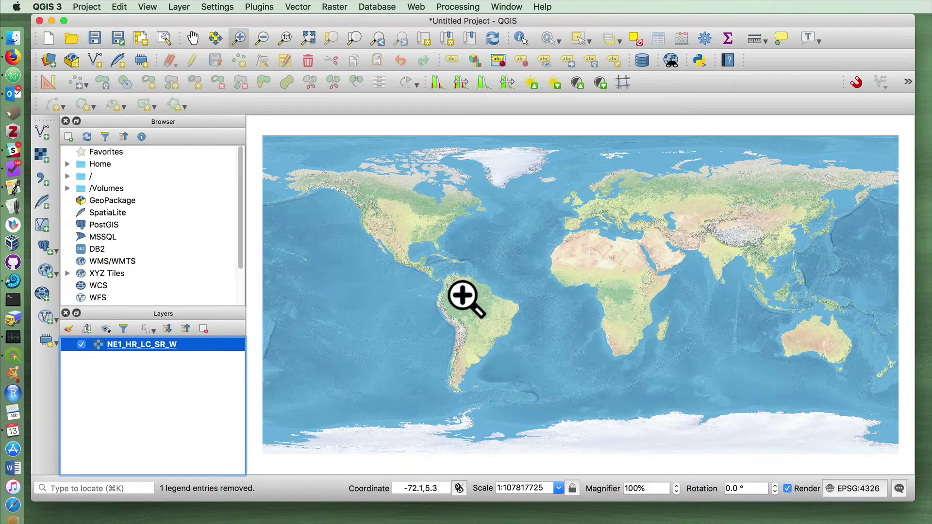
left_click_drag(558, 189, 632, 253)
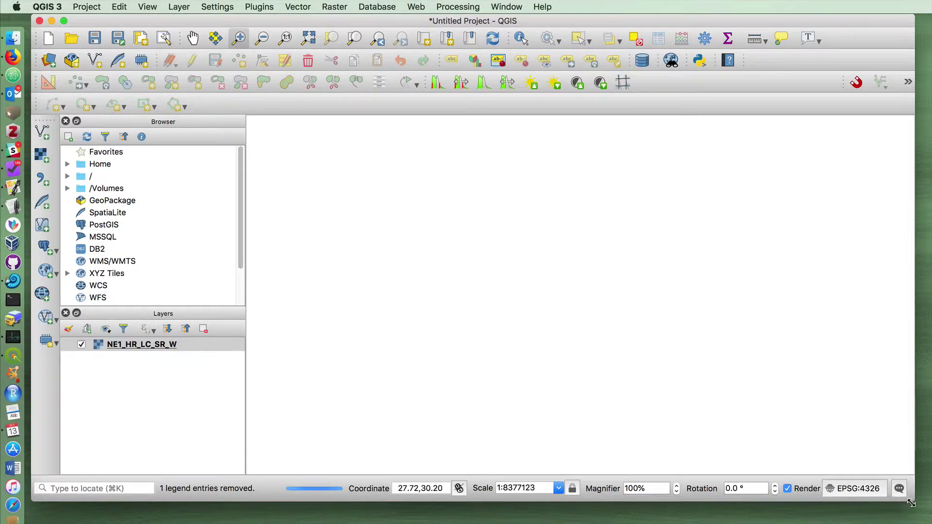
left_click_drag(913, 500, 921, 510)
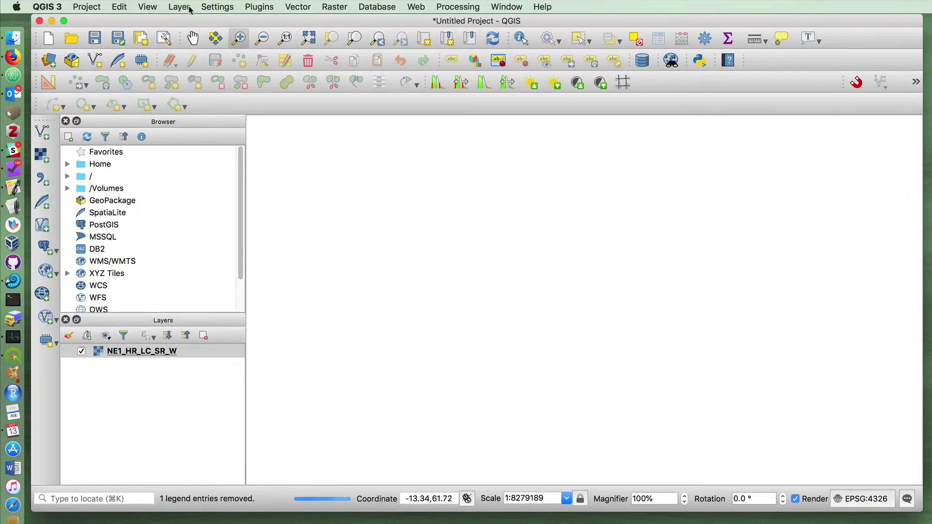
left_click(195, 39)
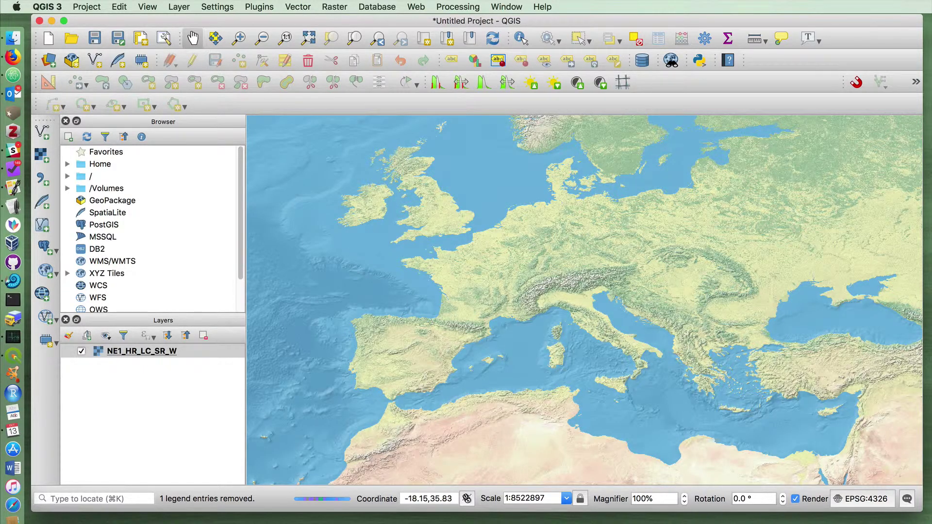
left_click(238, 38)
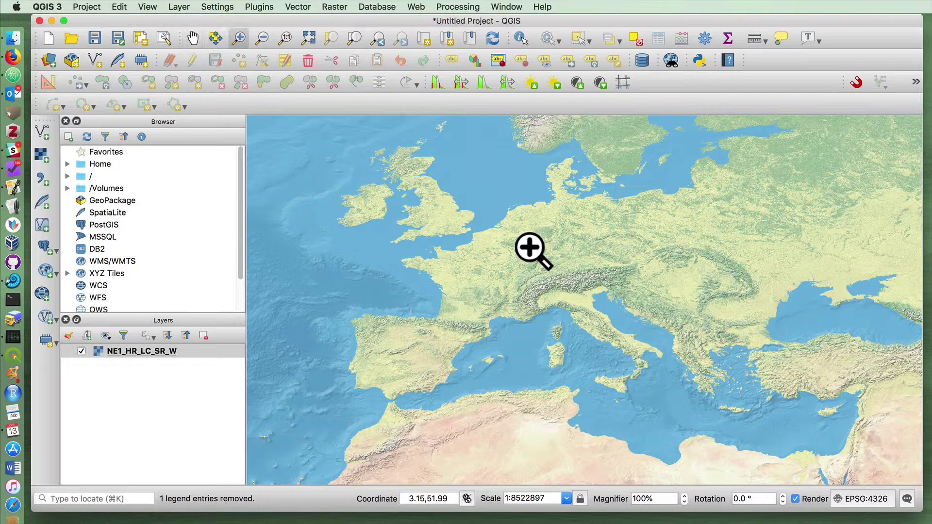
- Zoom to Italy and the Balkans, framing the Alps at about 1:3816500
left_click_drag(490, 234, 692, 403)
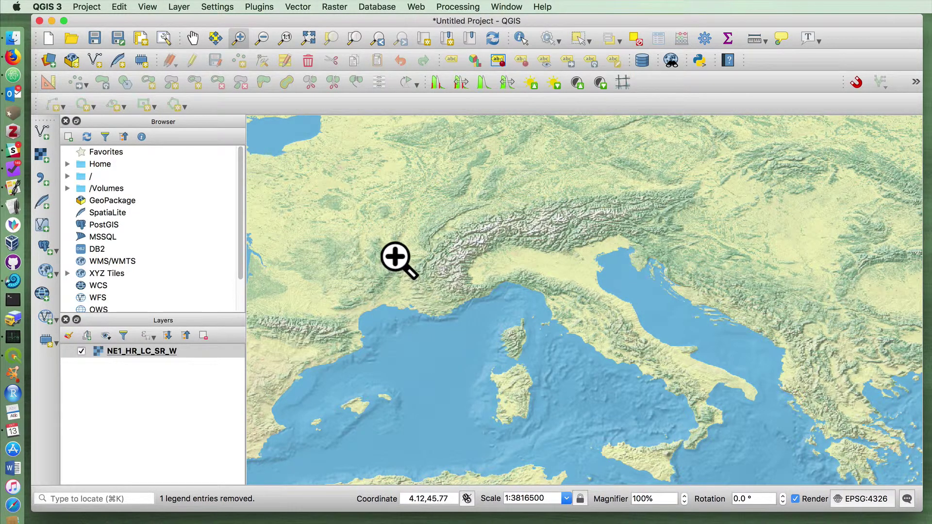
- Create a temporary scratch layer named 'Points' with Point geometry
left_click(142, 61)
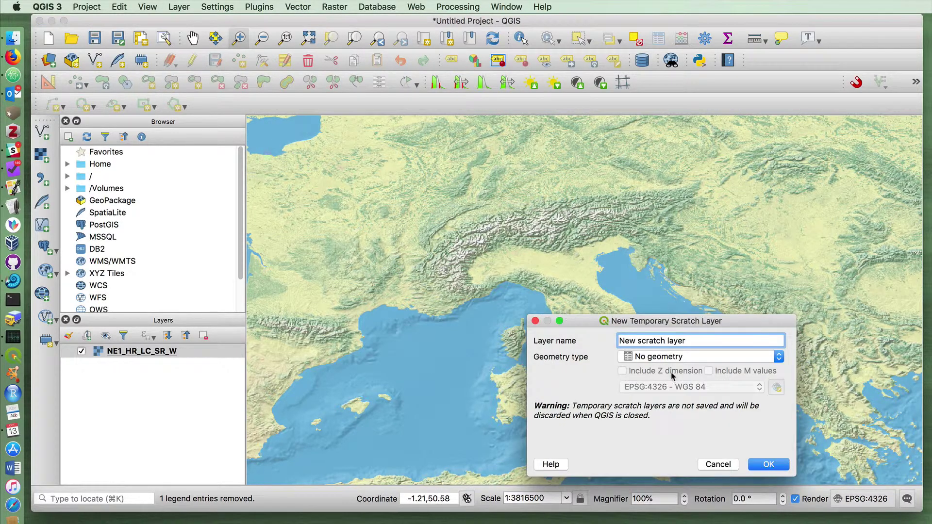
triple_click(690, 340)
type("Points")
left_click(643, 358)
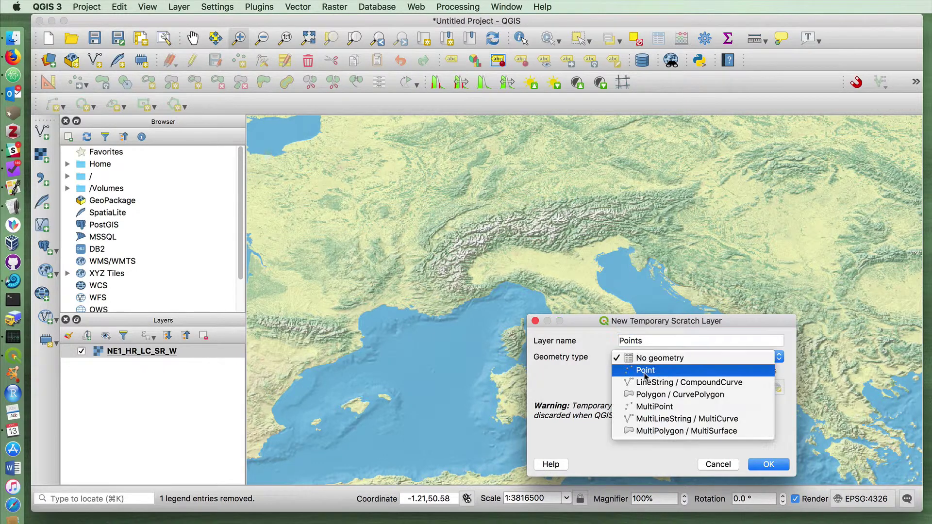
left_click(646, 370)
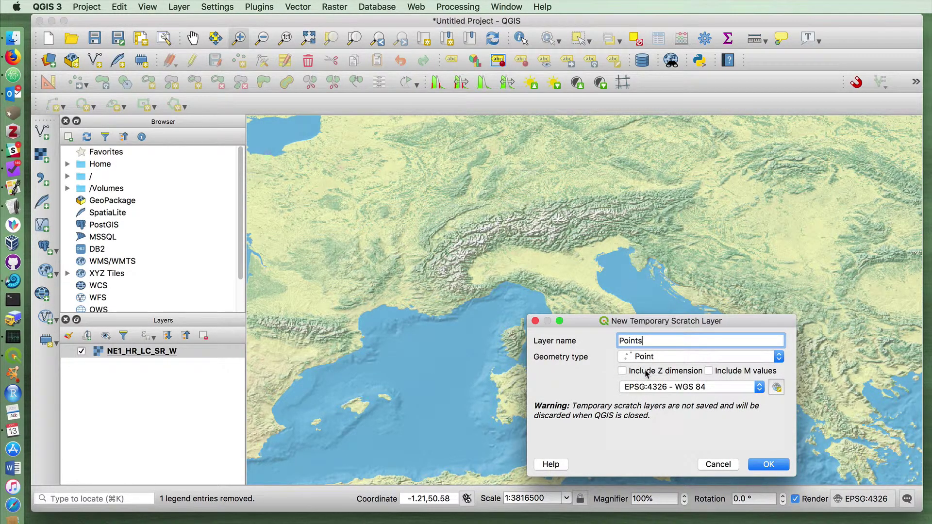
left_click(767, 464)
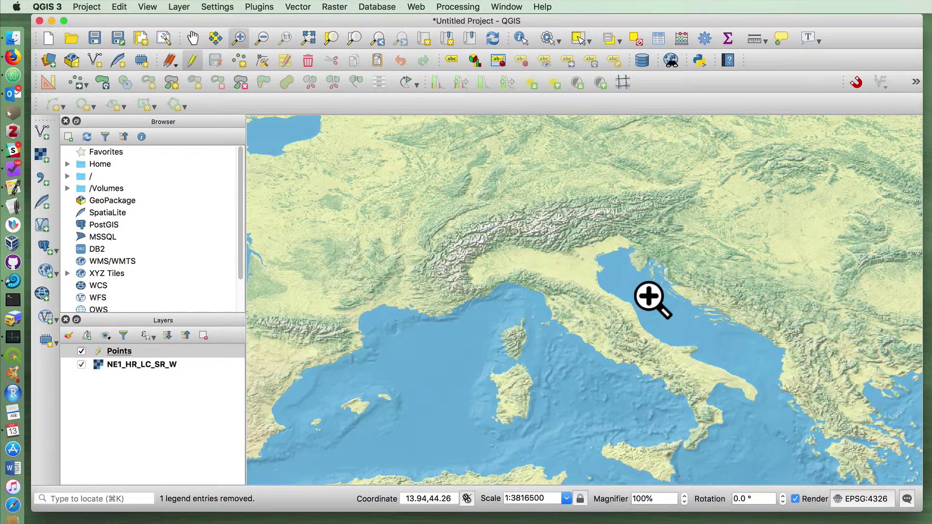
- Digitize route points from Italy's west coast north through the Po valley into the Alps
left_click(237, 60)
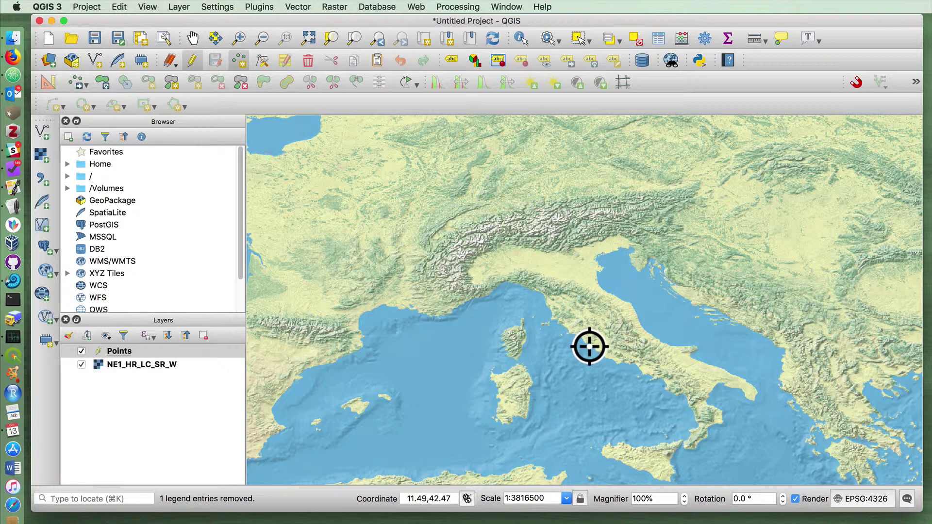
left_click(578, 332)
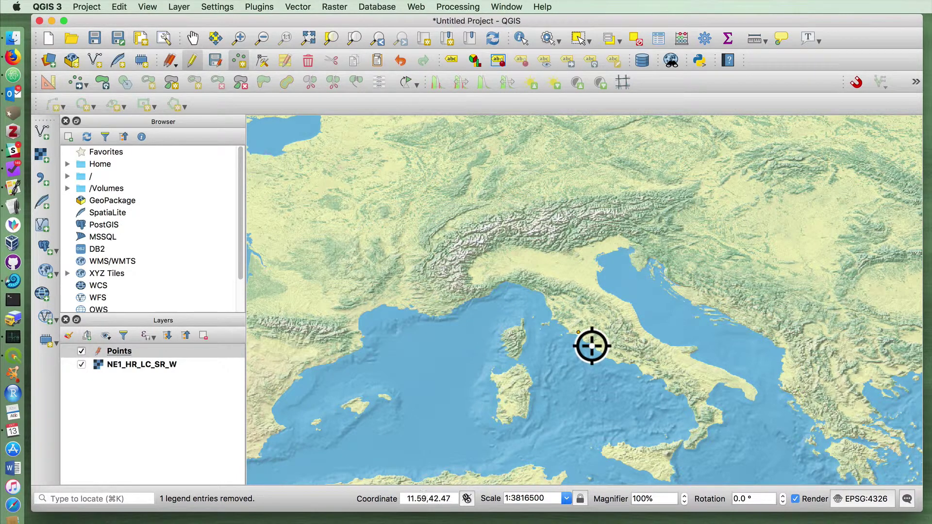
left_click(587, 324)
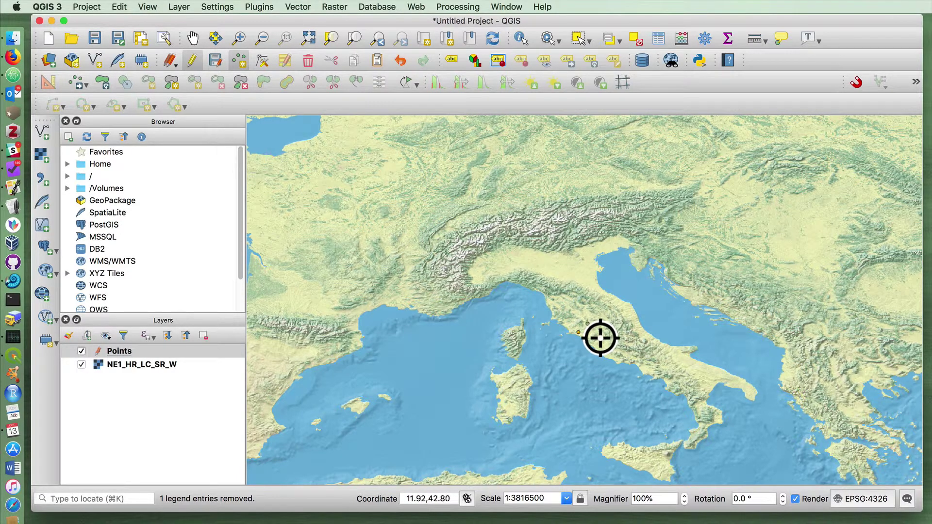
left_click(586, 316)
left_click(585, 306)
left_click(584, 284)
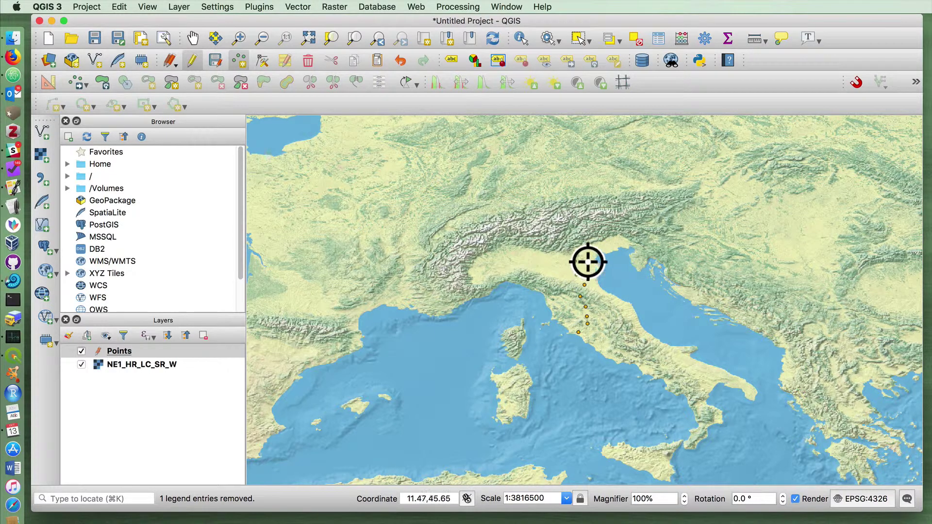
left_click(576, 274)
left_click(575, 261)
left_click(564, 233)
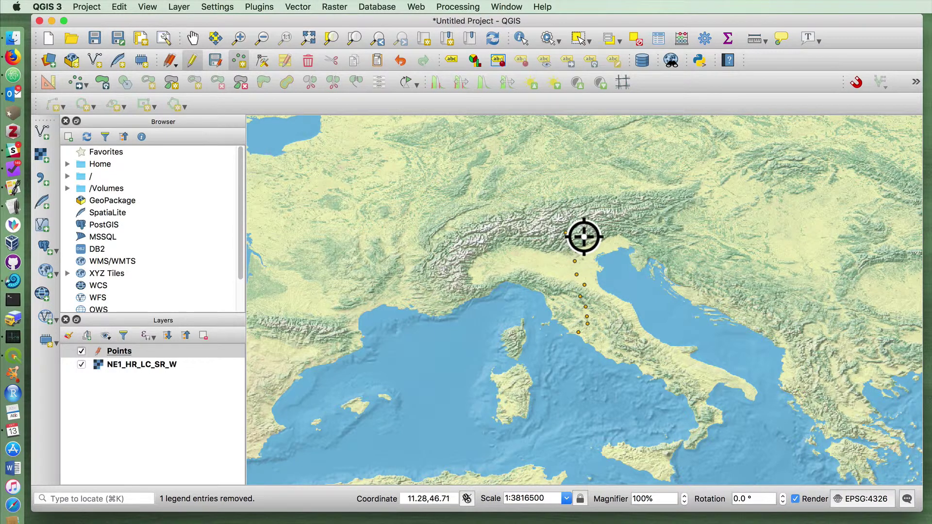
left_click(566, 212)
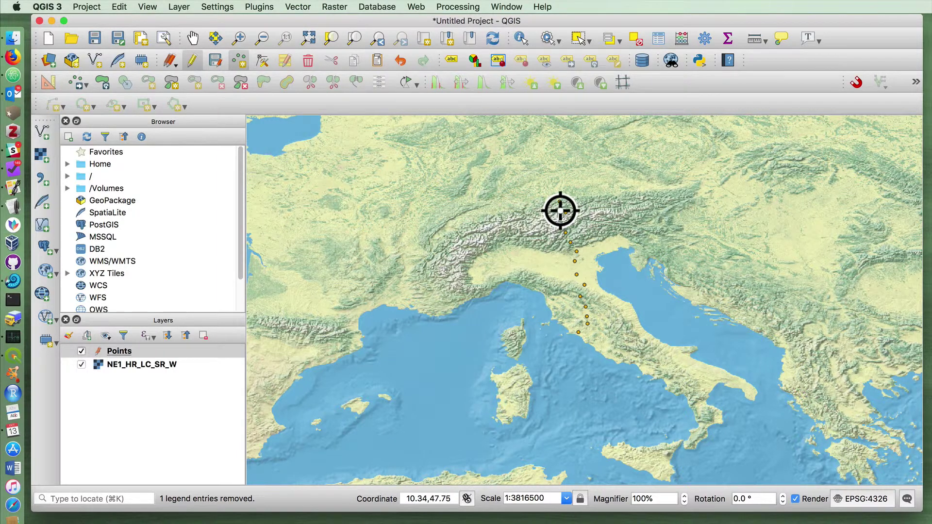
left_click(560, 201)
left_click(546, 196)
left_click(532, 197)
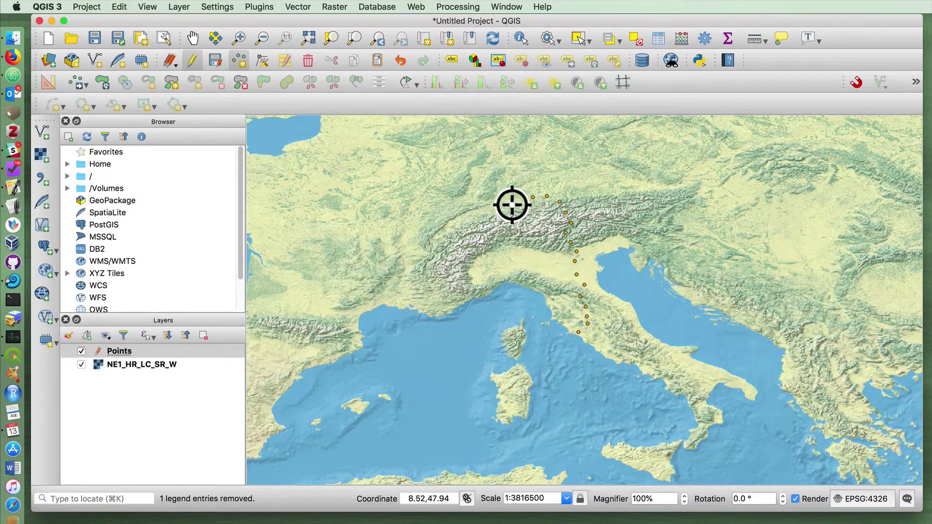
- Continue the route with points from southern Germany north to central Germany
left_click(497, 190)
left_click(497, 179)
left_click(509, 162)
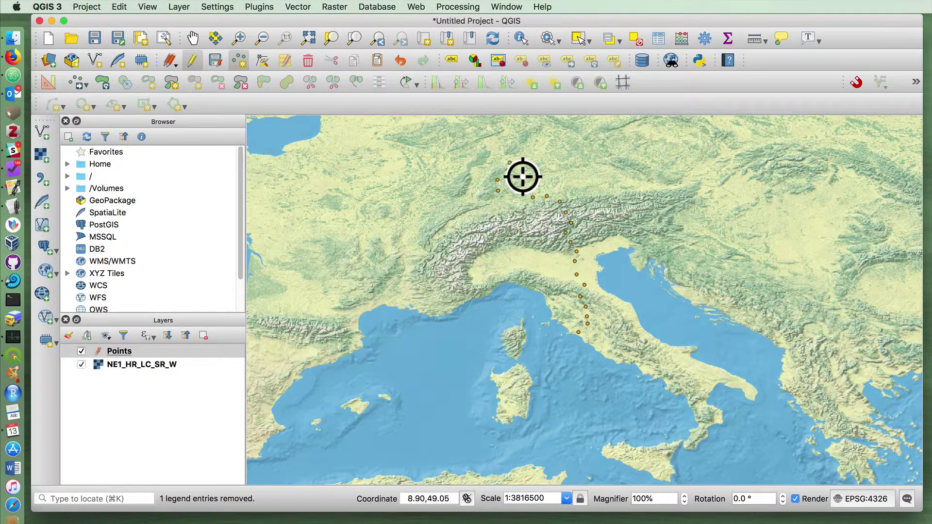
left_click(507, 169)
left_click(495, 151)
left_click(484, 138)
left_click(497, 130)
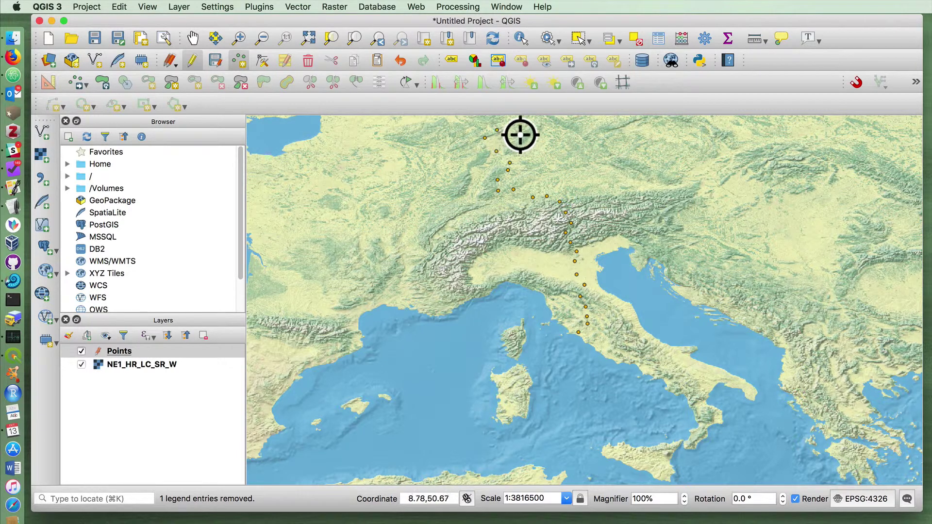
left_click(509, 120)
left_click(527, 117)
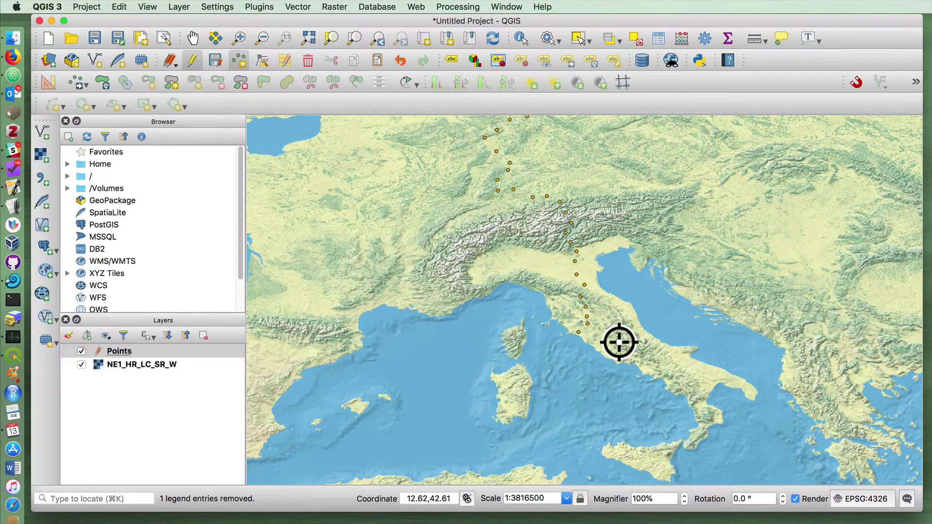
- Save the Points layer edits, shift the map to the northern points, and stop editing
left_click(216, 62)
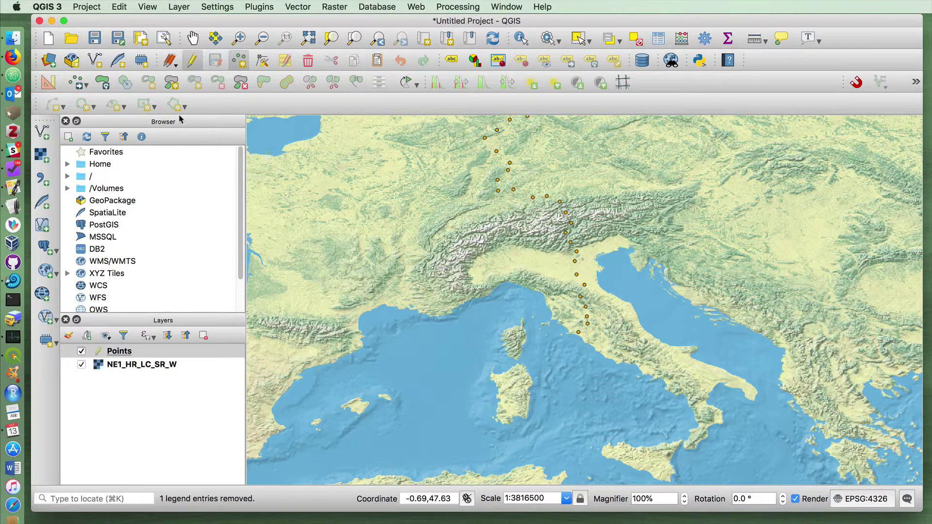
left_click(193, 38)
left_click_drag(432, 243, 454, 294)
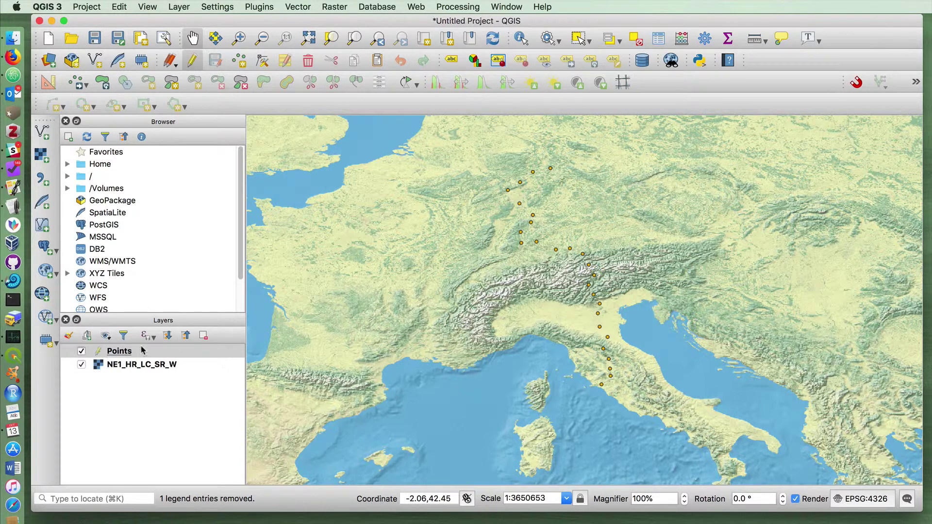
left_click(193, 61)
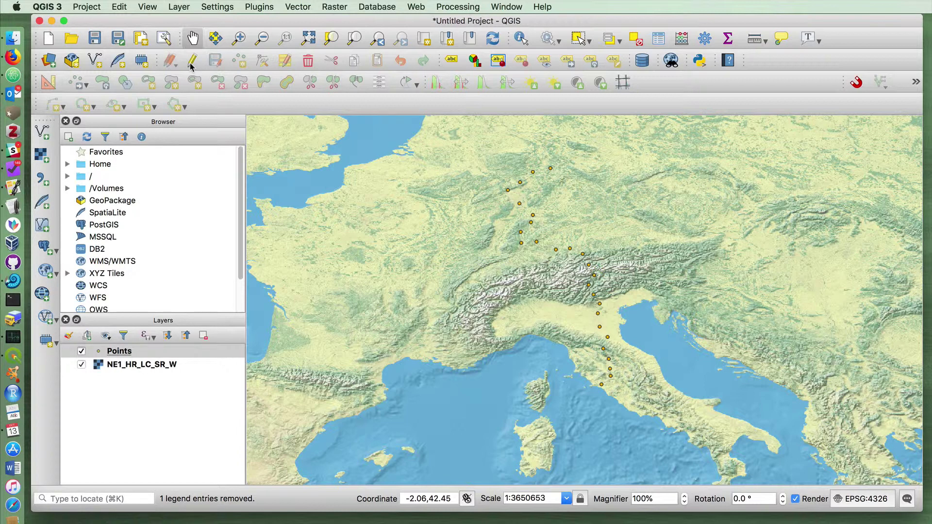
- Export the Points layer as PathPoints.shp, then hide the original Points layer
right_click(147, 350)
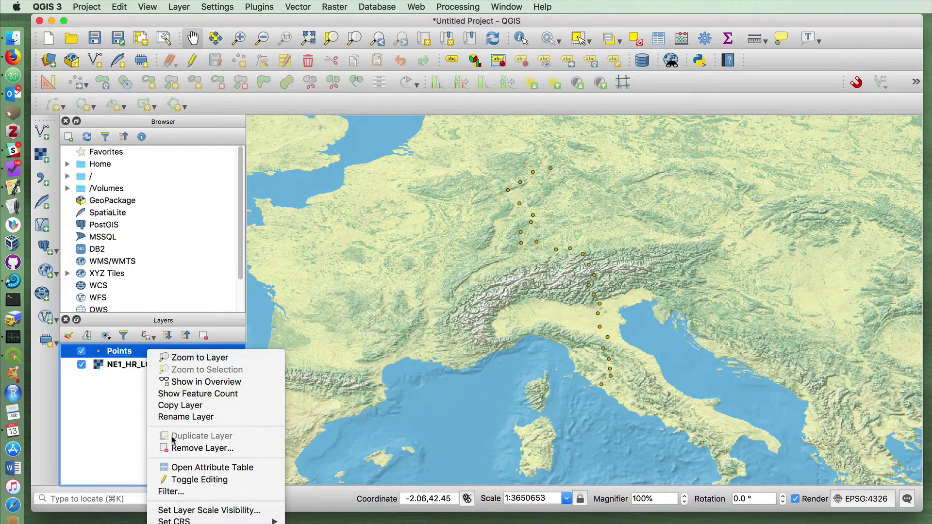
left_click(187, 484)
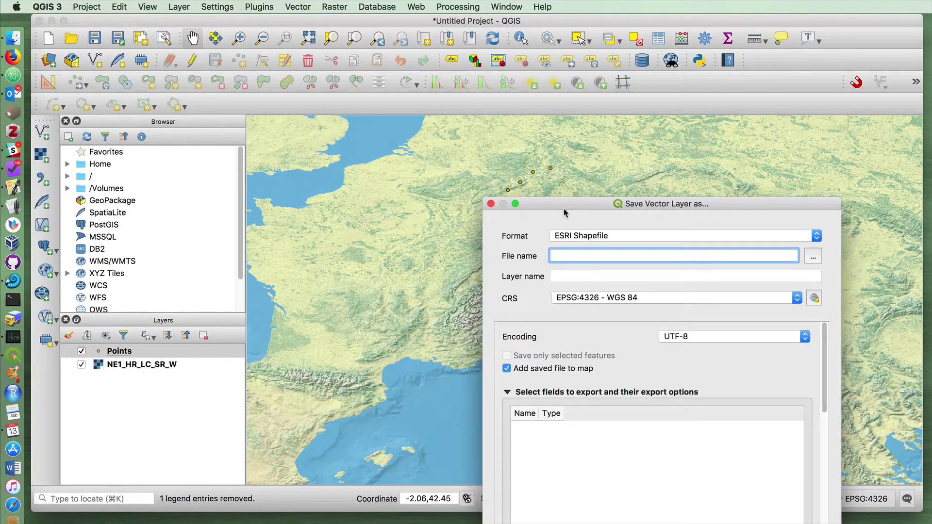
left_click_drag(565, 212, 503, 167)
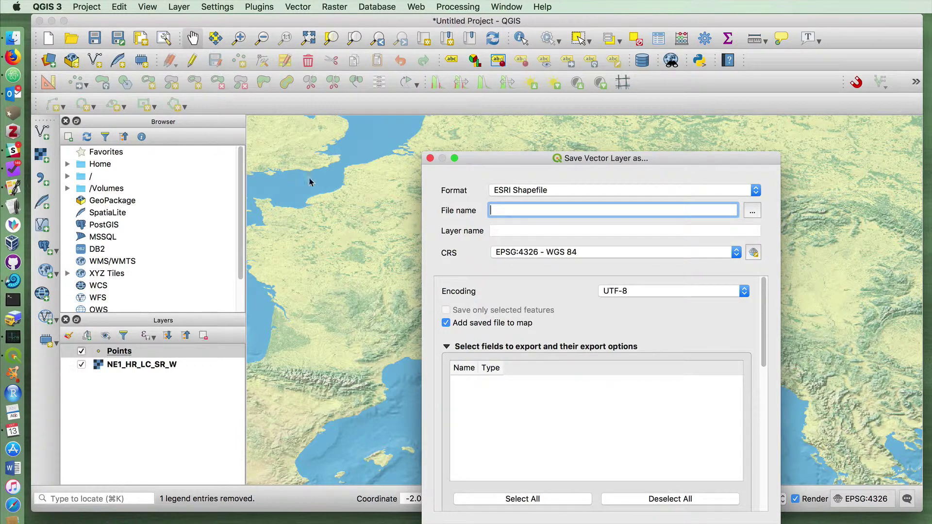
left_click(751, 210)
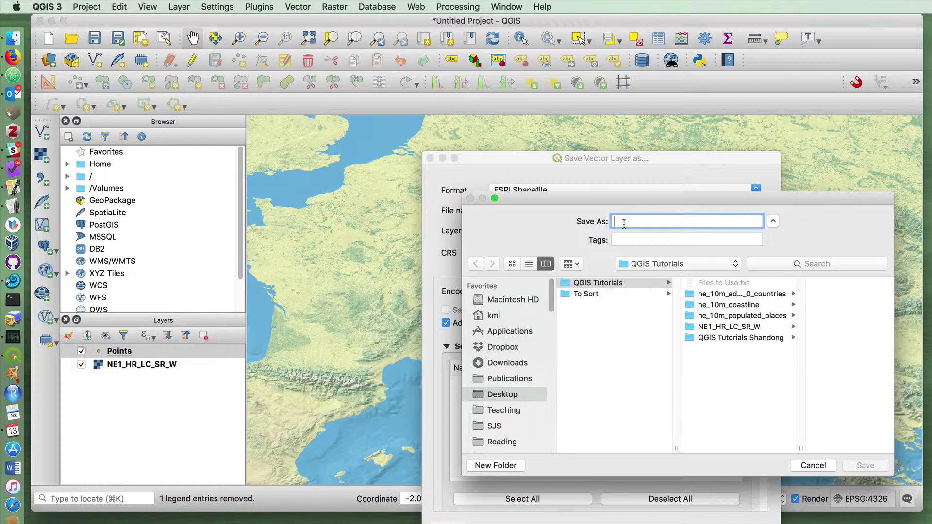
type("P")
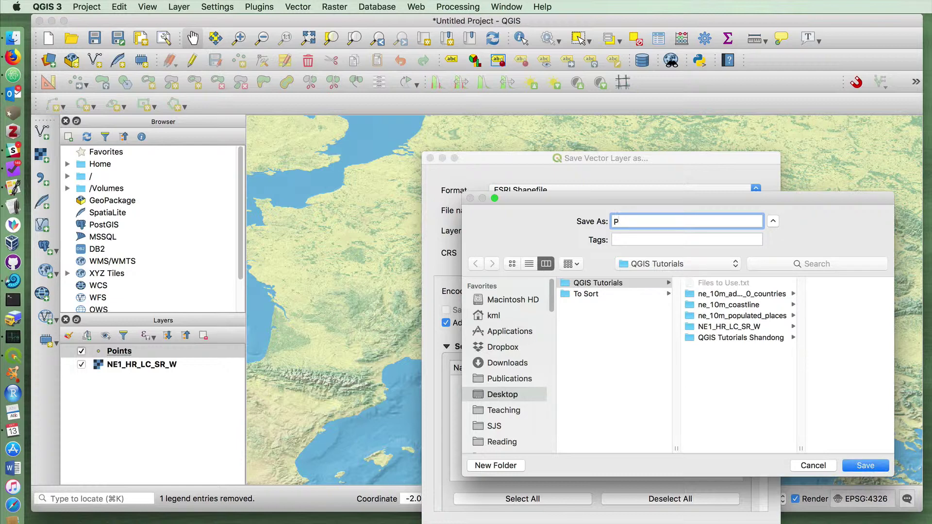
type("athPoints")
left_click(865, 466)
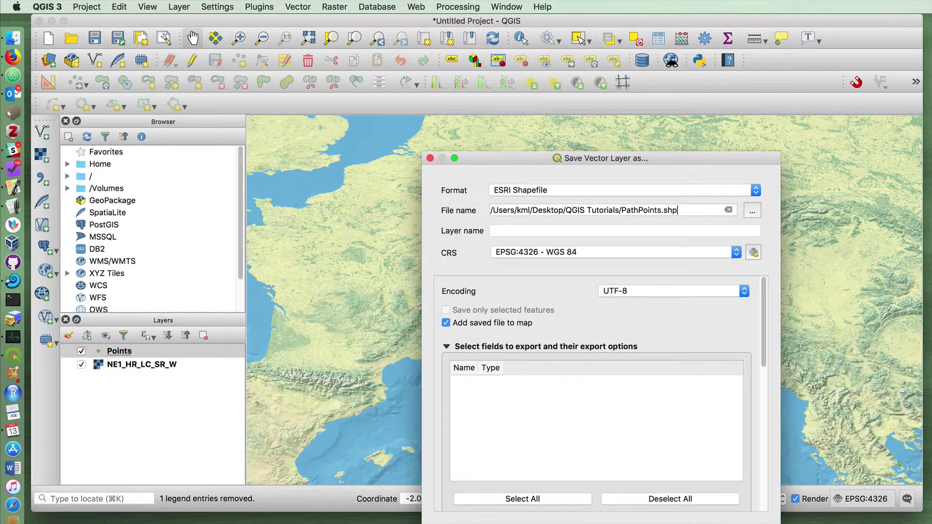
key("Return")
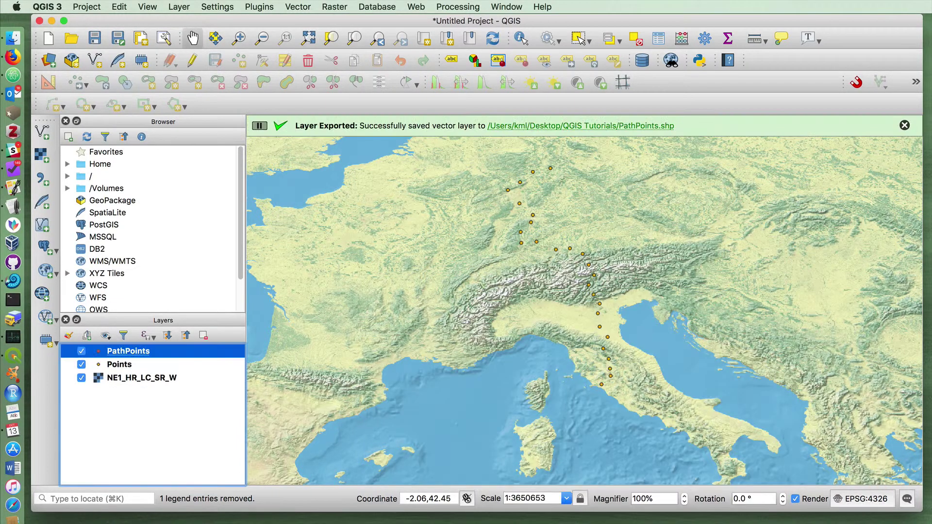
left_click(81, 364)
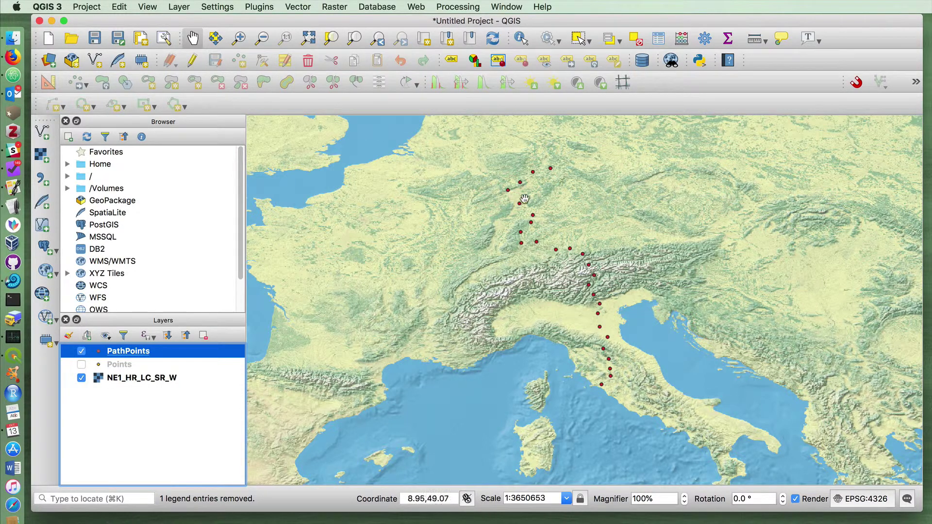
- Open the Processing Toolbox and search 'Points to' to locate Points to path
left_click(464, 6)
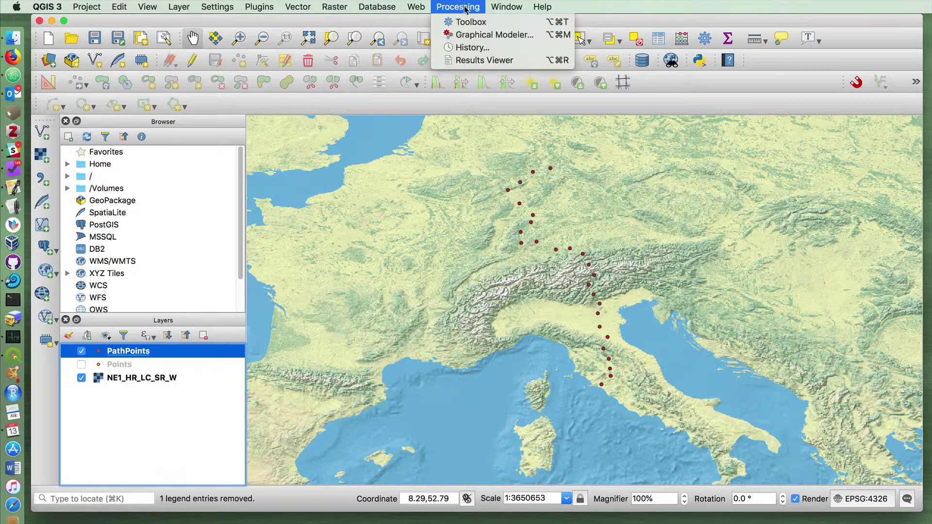
left_click(473, 21)
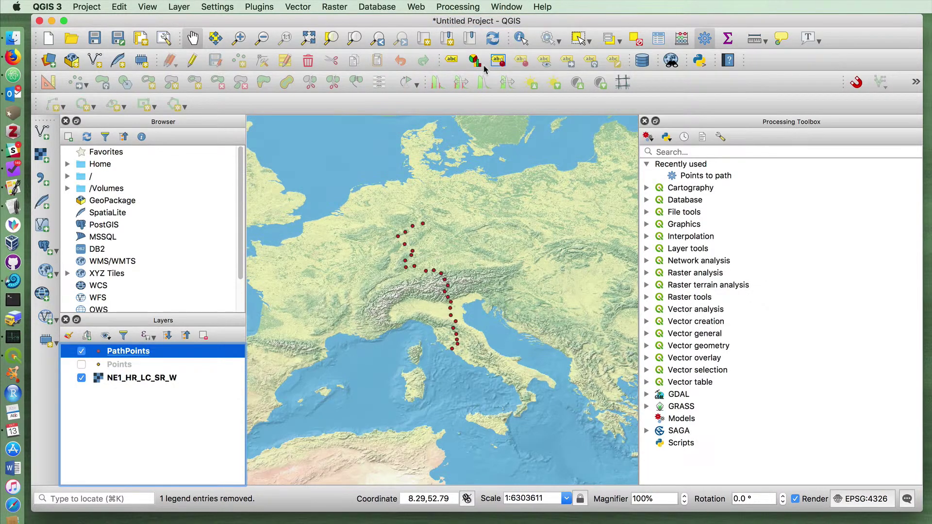
left_click(647, 165)
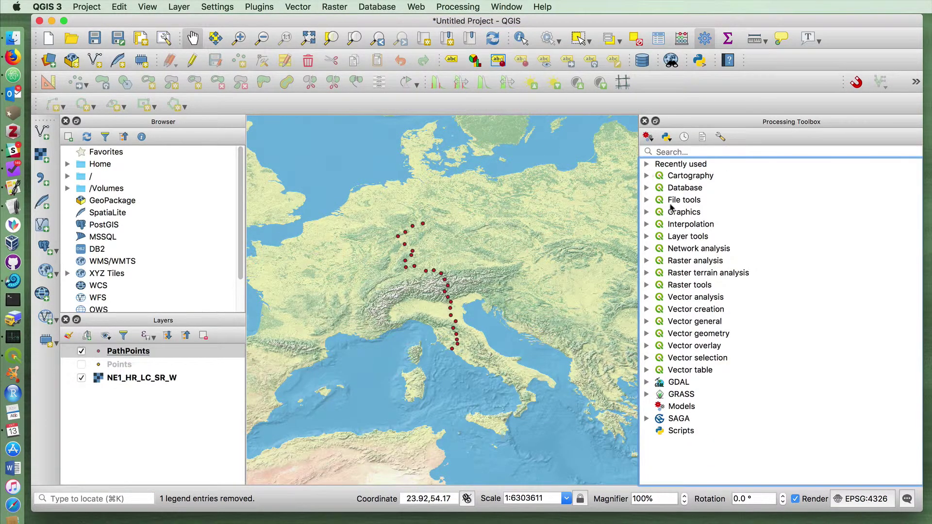
left_click(646, 164)
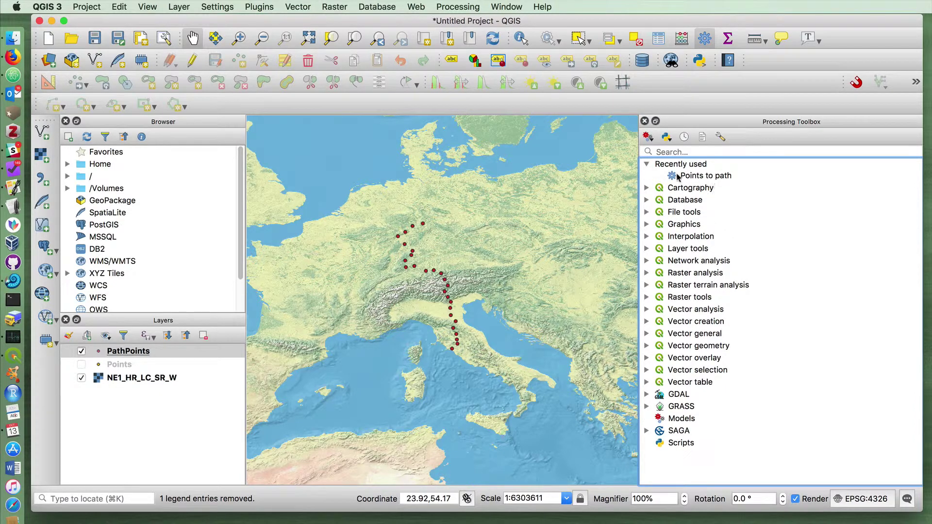
left_click(646, 164)
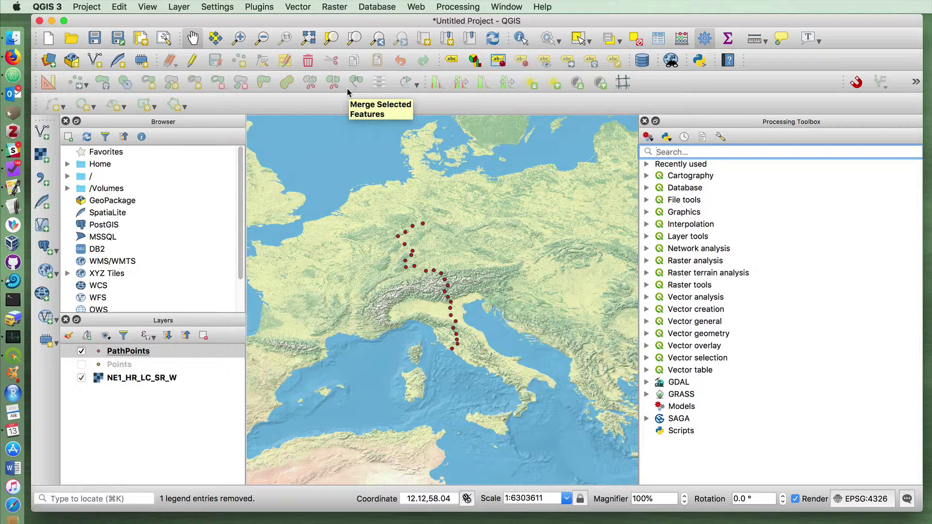
type("Pat")
key("BackSpace")
key("BackSpace")
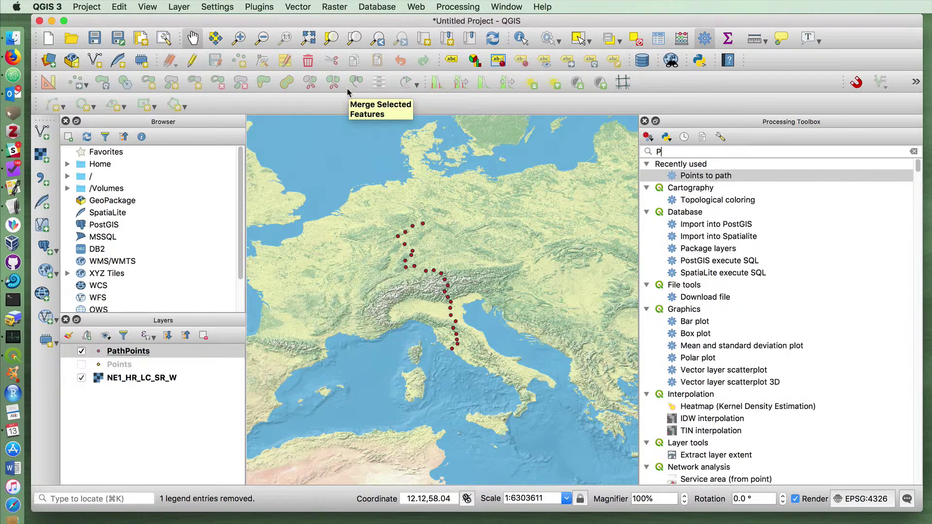
type("oints to")
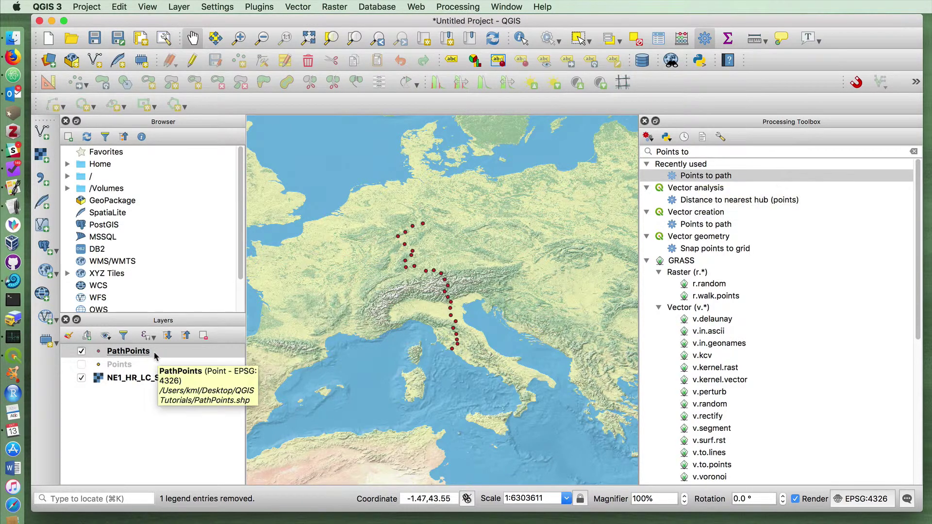
- Set up Points to path with PathPoints as the input layer and FID as the order field
double_click(697, 177)
left_click_drag(703, 255, 428, 98)
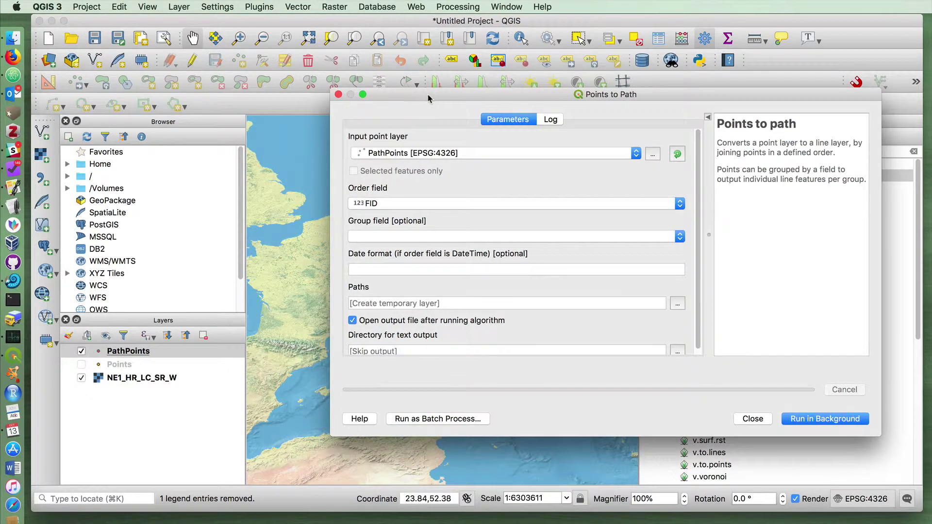
left_click(401, 154)
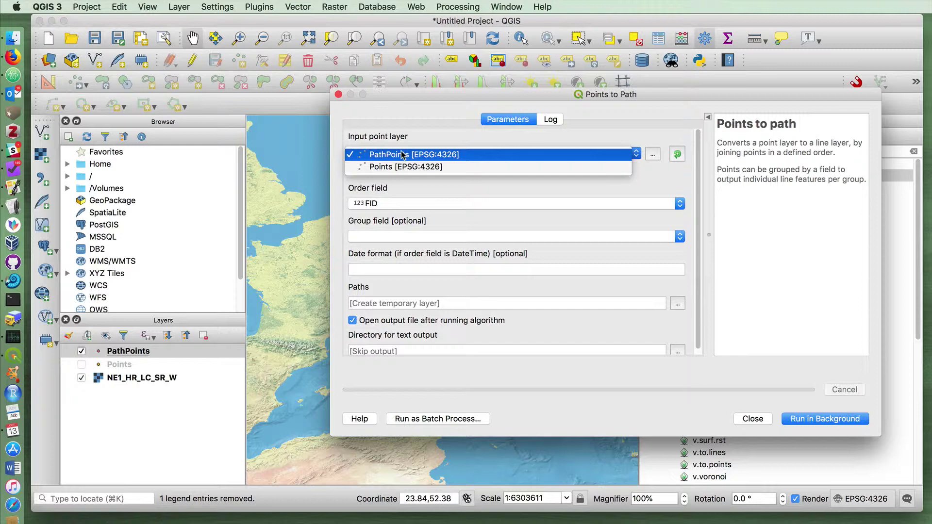
left_click(401, 155)
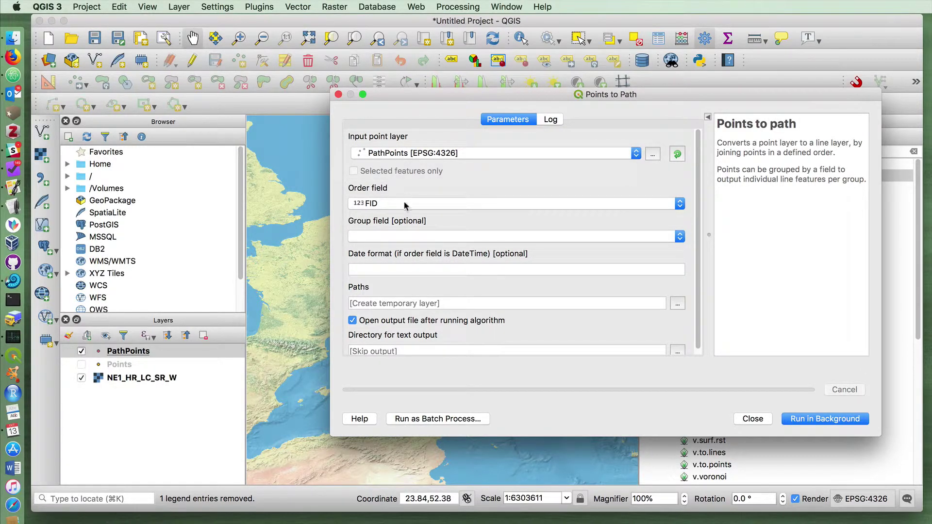
left_click_drag(389, 95, 567, 66)
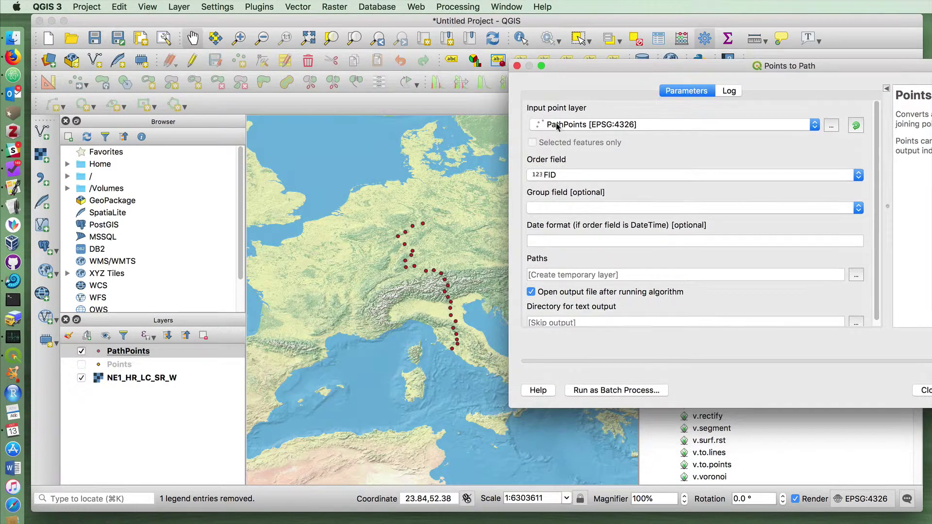
left_click(561, 176)
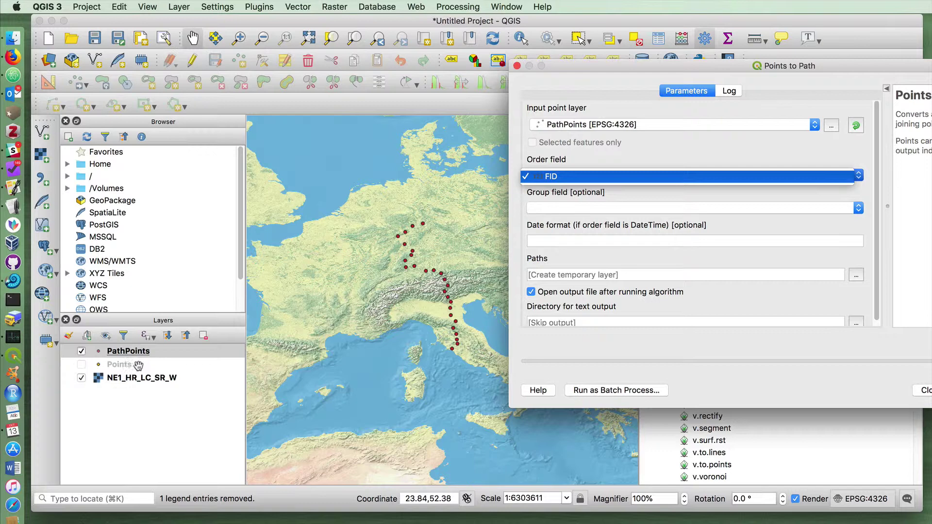
left_click(592, 168)
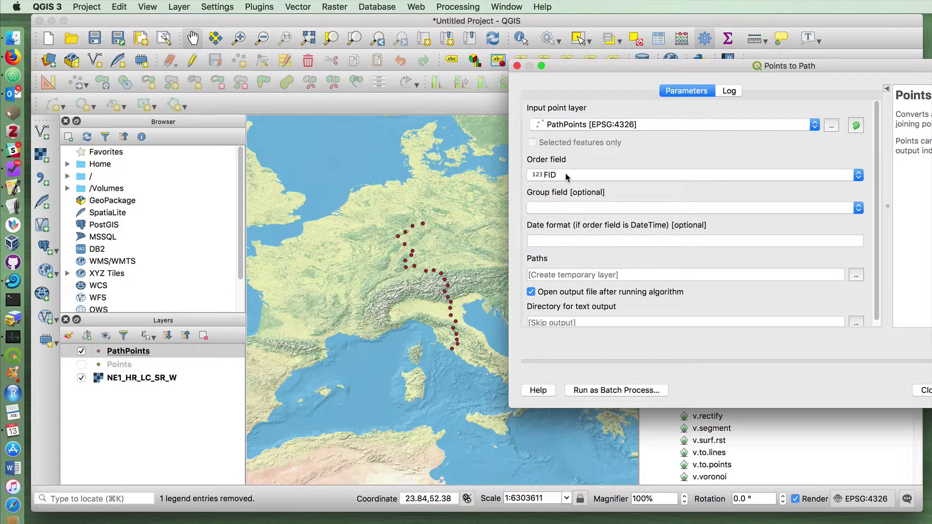
- Clear the 1523-10-03 date format, keep FID ordering, and run the algorithm in the background
left_click(536, 241)
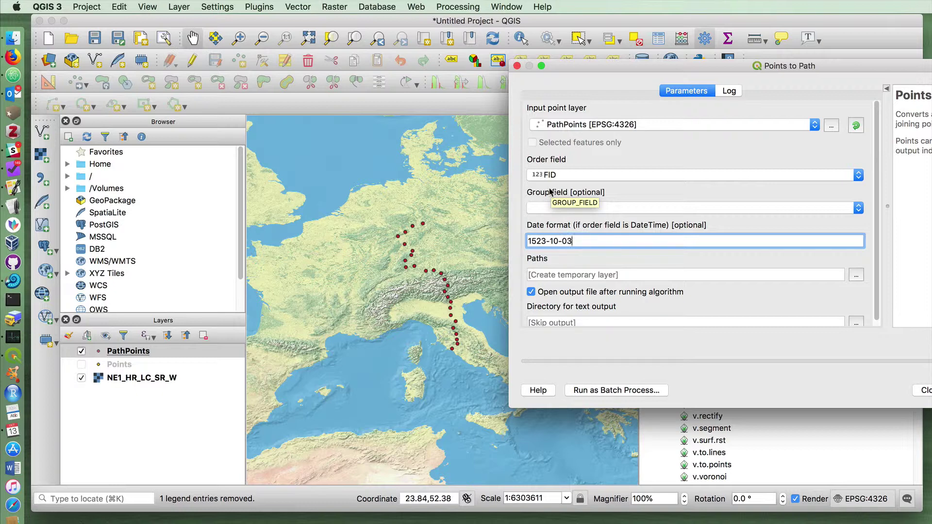
left_click_drag(573, 241, 515, 243)
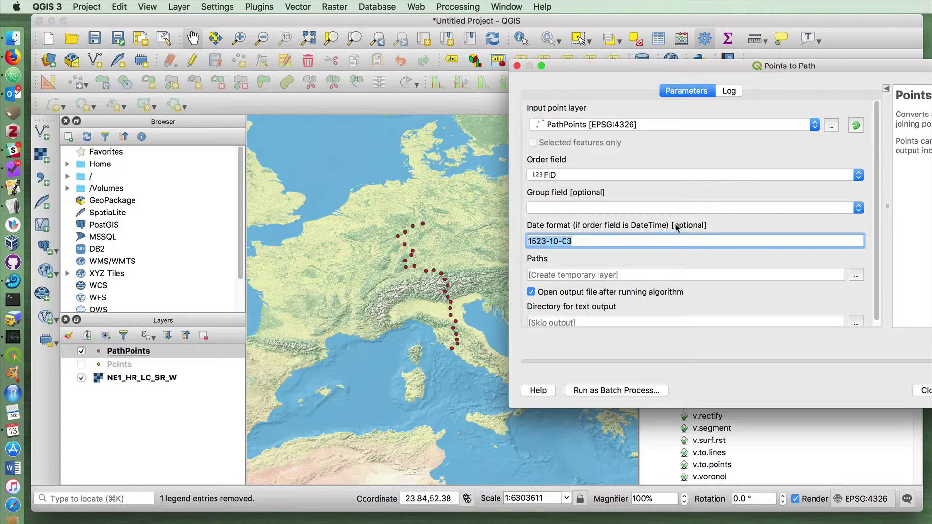
key("BackSpace")
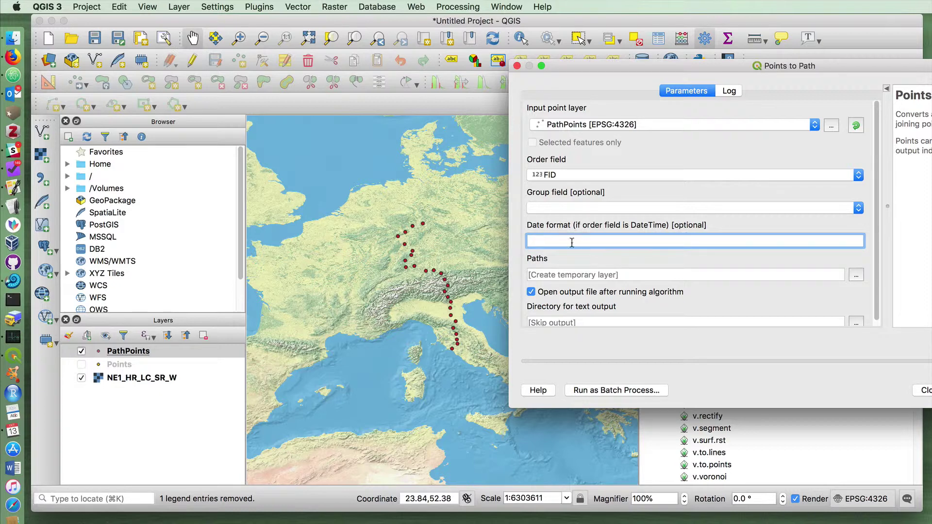
left_click(554, 181)
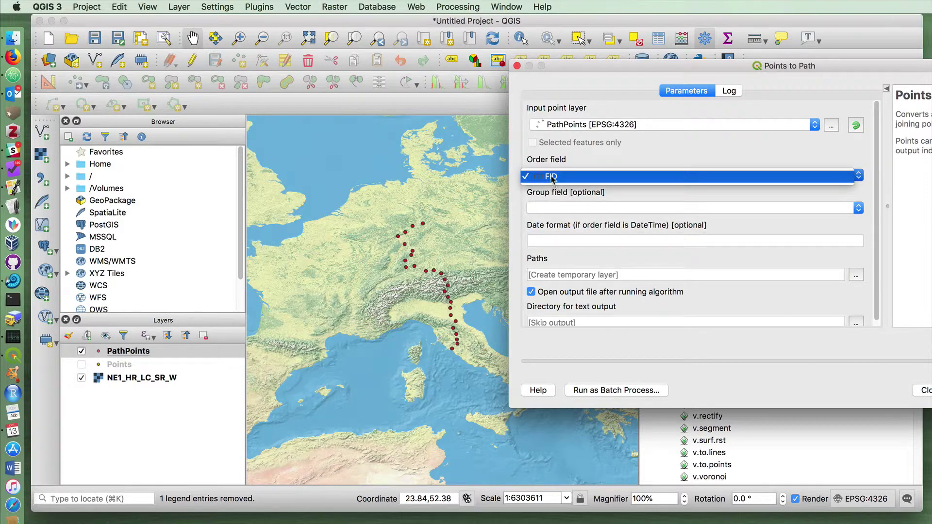
left_click(555, 177)
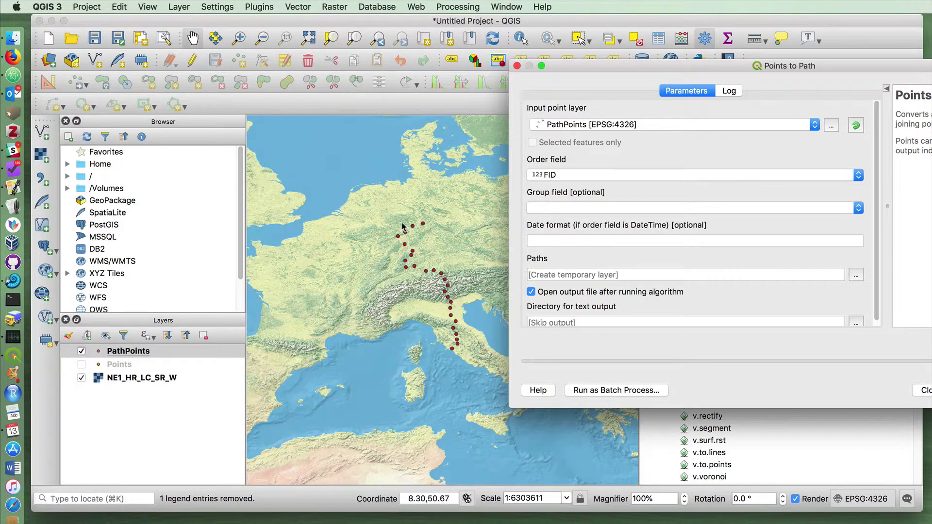
left_click_drag(570, 67, 554, 55)
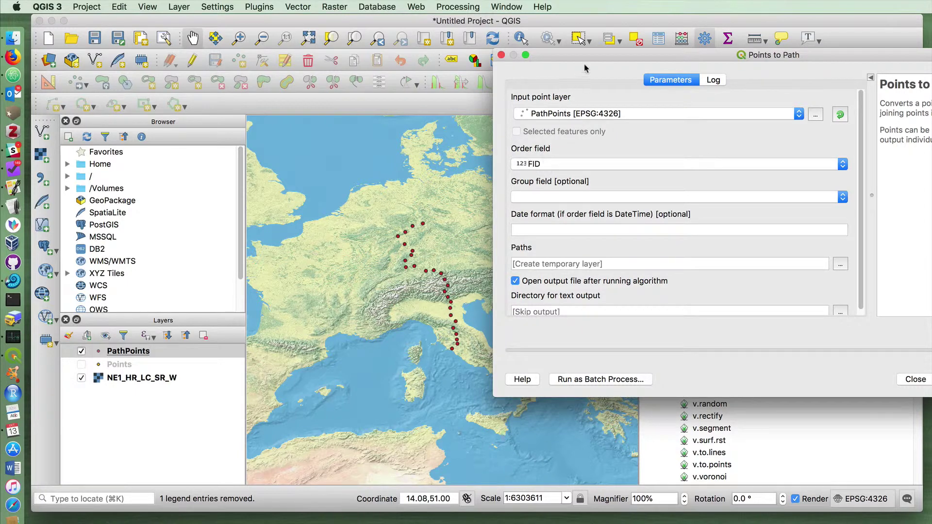
left_click_drag(588, 56, 478, 54)
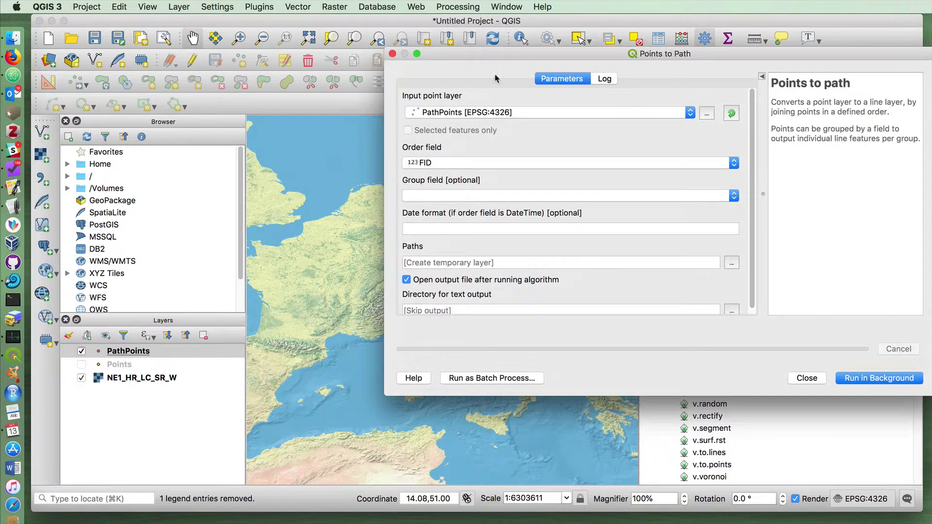
left_click(859, 378)
left_click(807, 378)
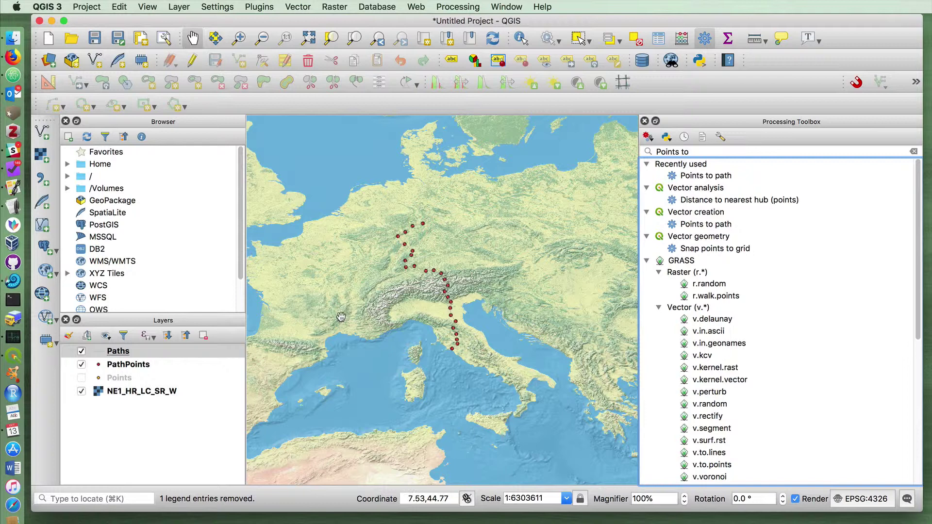
- Hide PathPoints and style the Paths line black with a 1.26 width
left_click(81, 365)
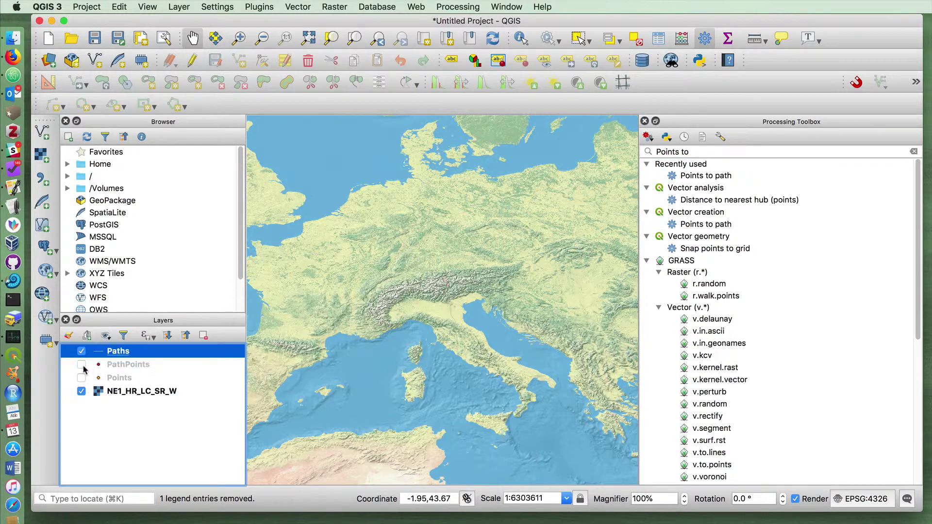
right_click(156, 356)
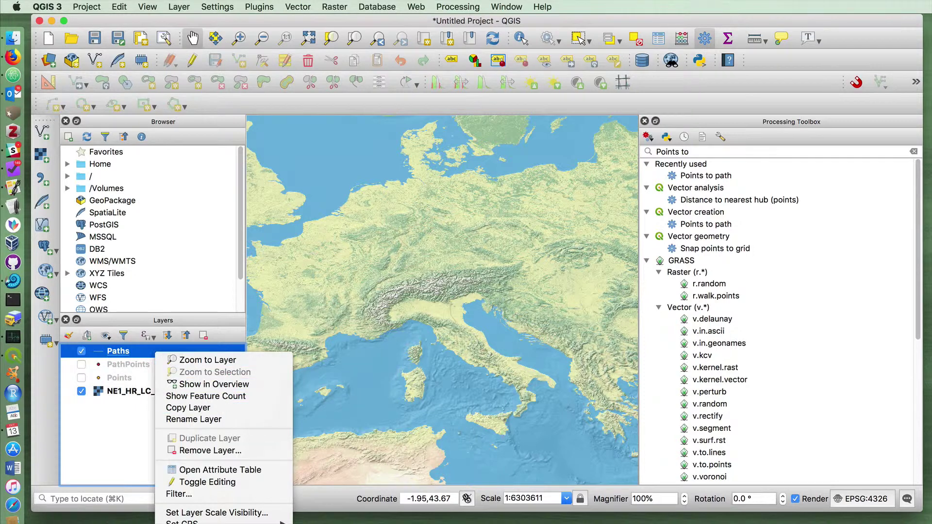
left_click(185, 519)
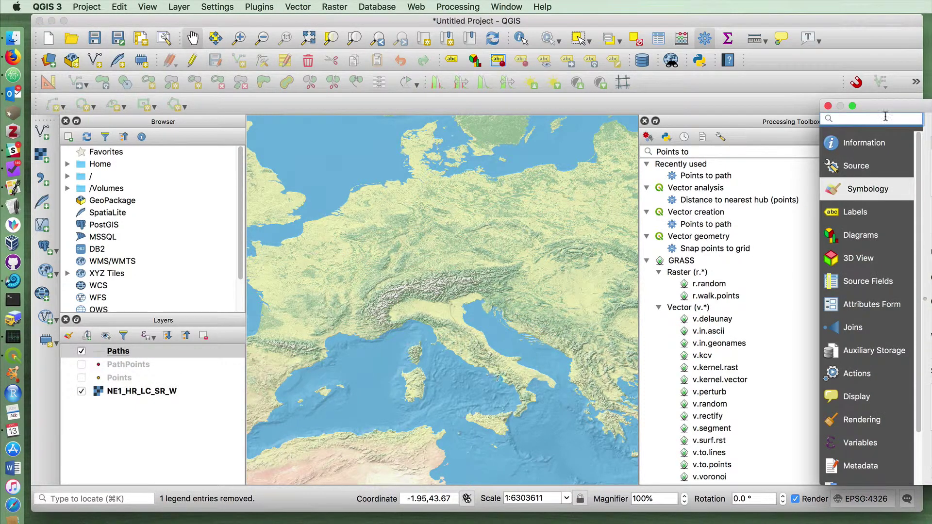
left_click_drag(860, 103, 598, 84)
left_click(594, 78)
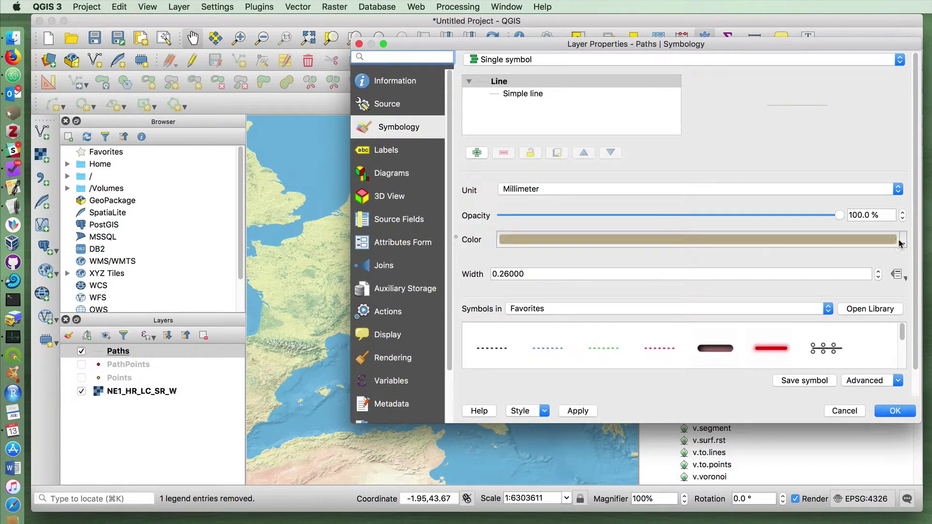
left_click(899, 243)
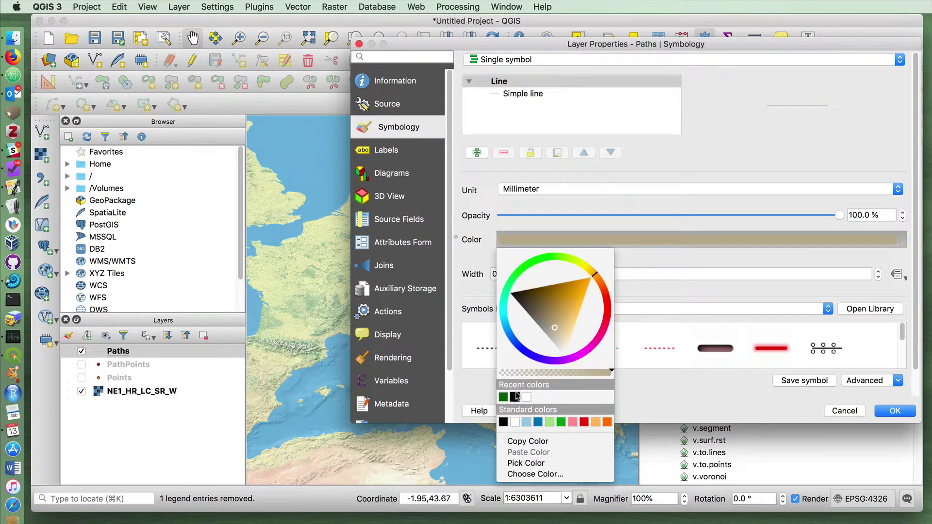
left_click(515, 397)
left_click(878, 272)
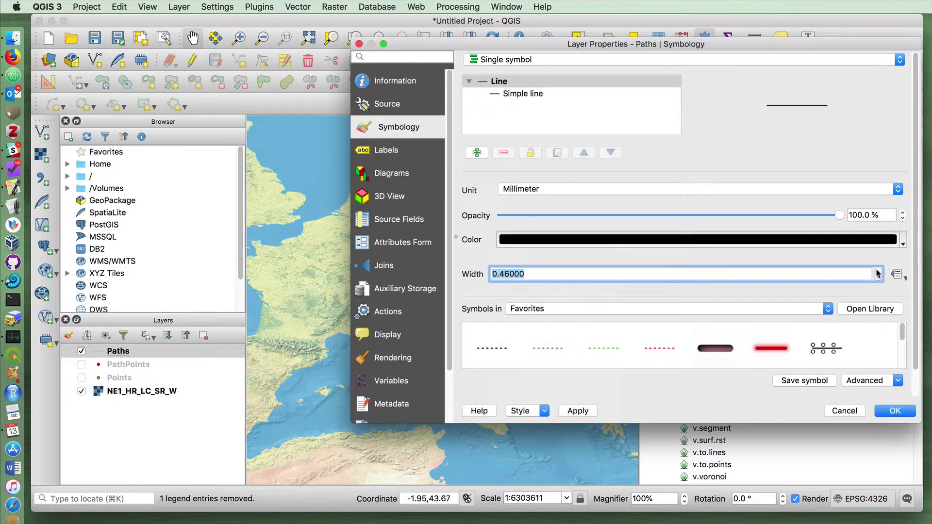
left_click(878, 271)
left_click(878, 271)
left_click(878, 272)
left_click(878, 271)
left_click(894, 411)
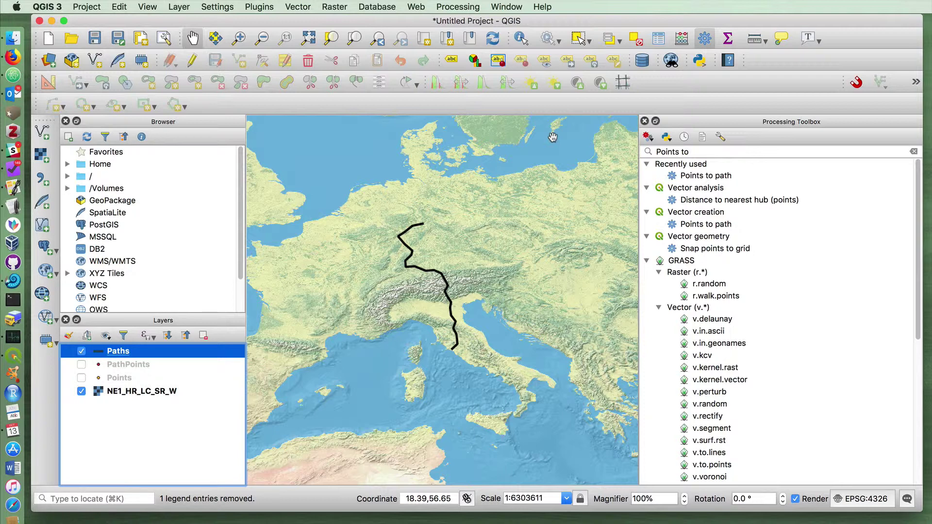
- Close the Processing Toolbox panel so the map with the black Paths line fills the window
left_click(645, 122)
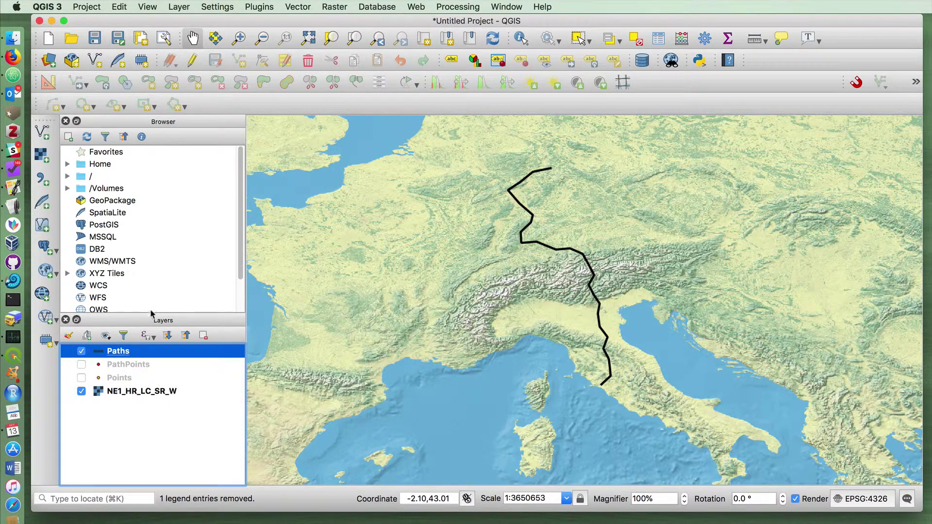
- Change the Paths symbol layer to a Geometry generator with LineString output
left_click_drag(153, 311, 152, 204)
right_click(148, 243)
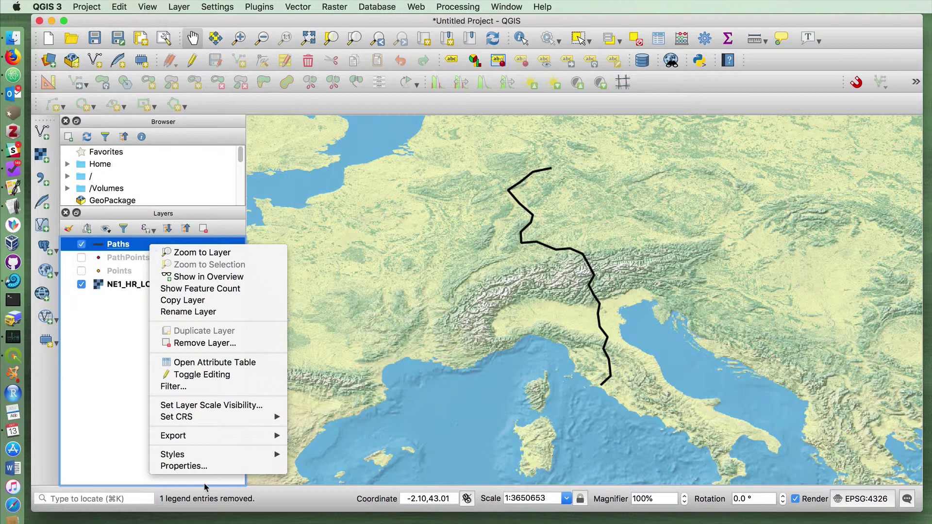
left_click(203, 466)
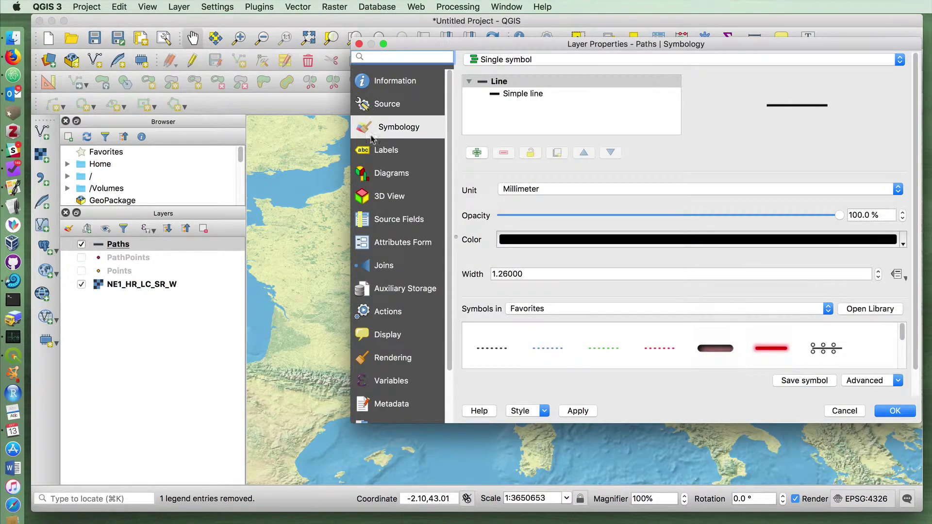
left_click(523, 94)
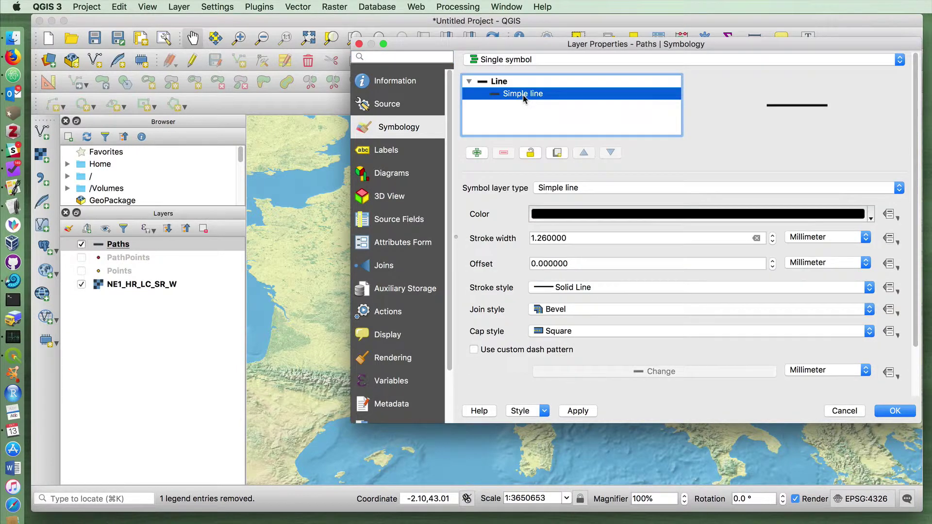
left_click(553, 192)
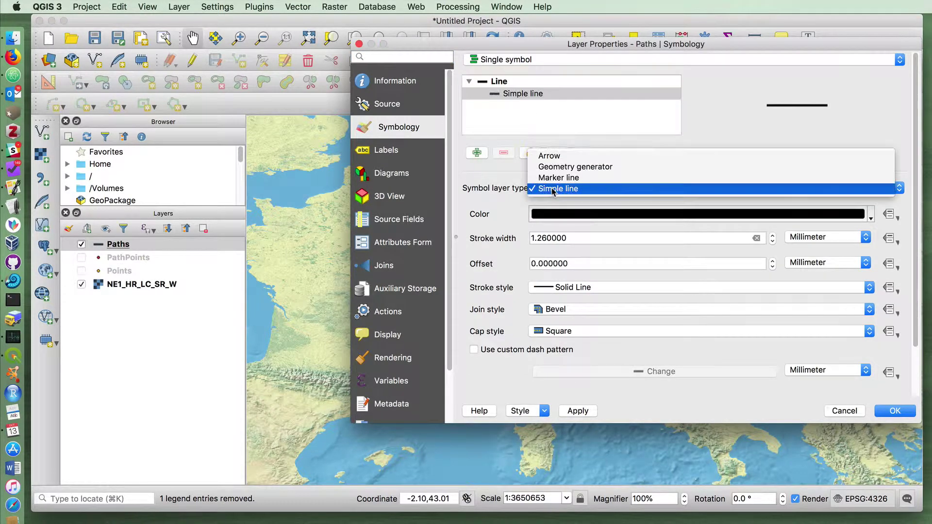
left_click(636, 167)
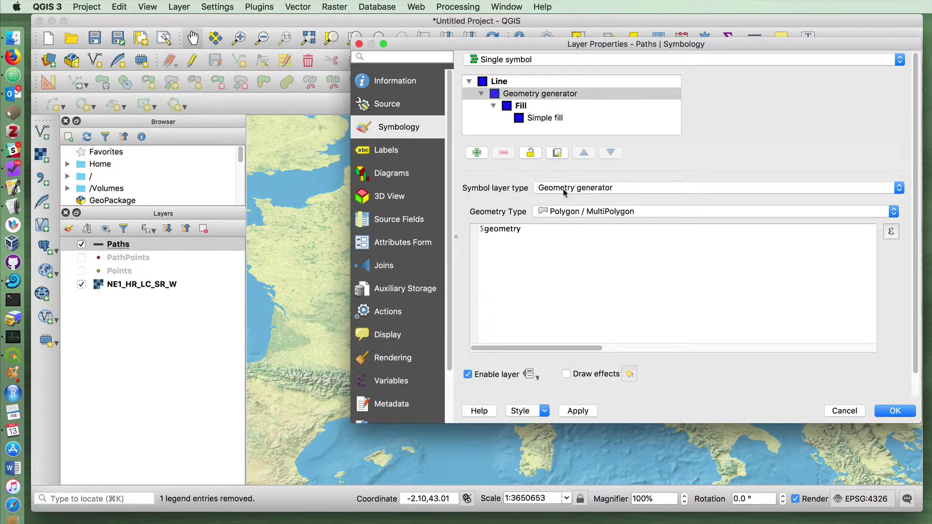
left_click(552, 212)
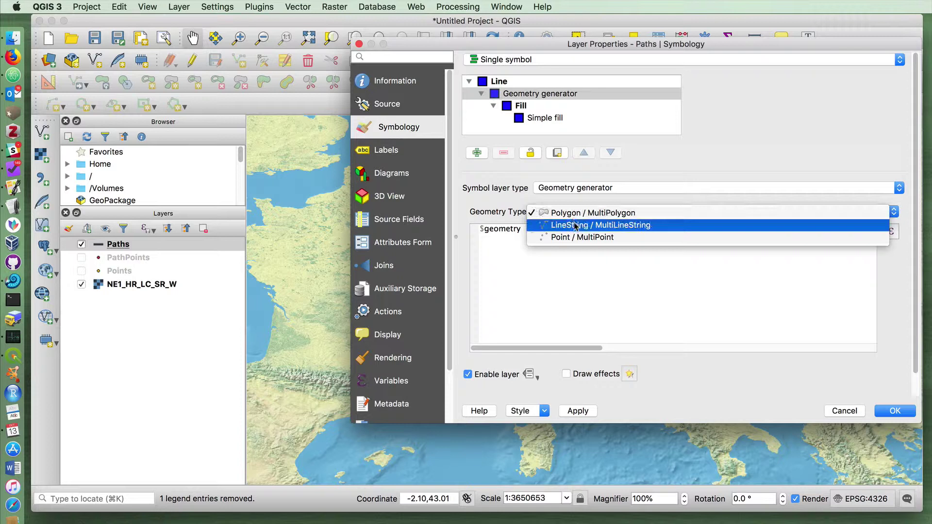
left_click(575, 226)
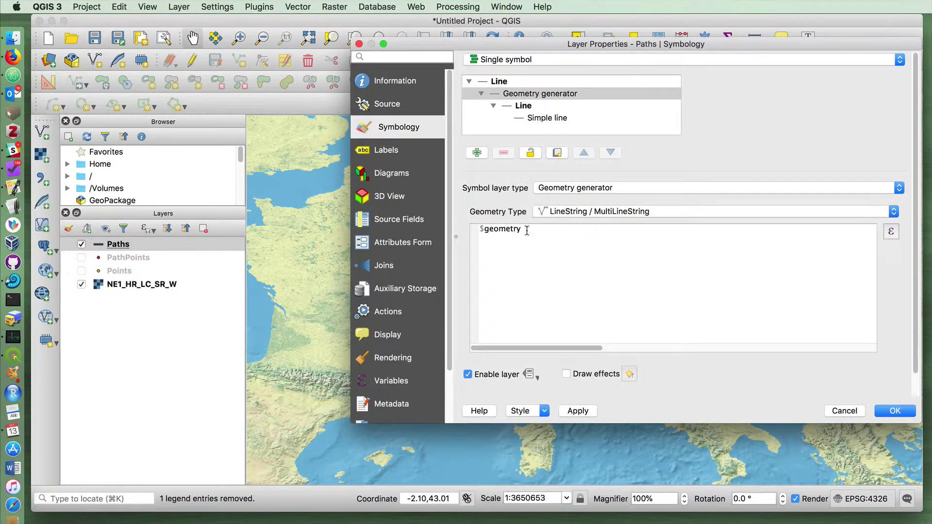
- Enter the expression smooth($geometry,3) and apply it to show the smoothed route
left_click_drag(525, 228, 452, 230)
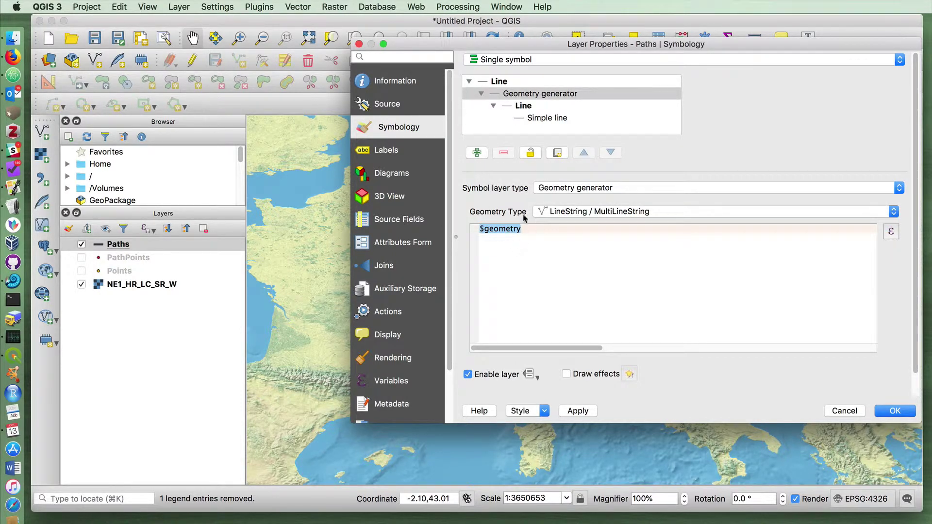
left_click(481, 229)
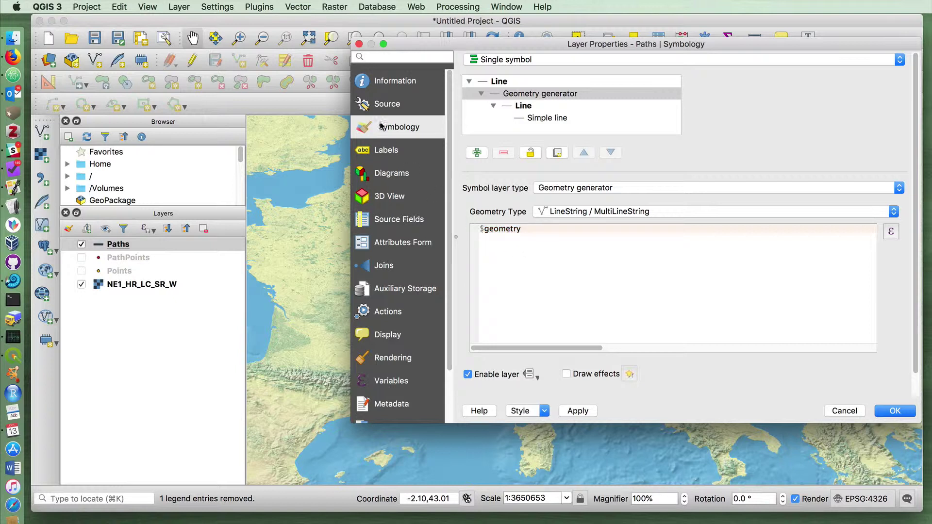
type("smooth")
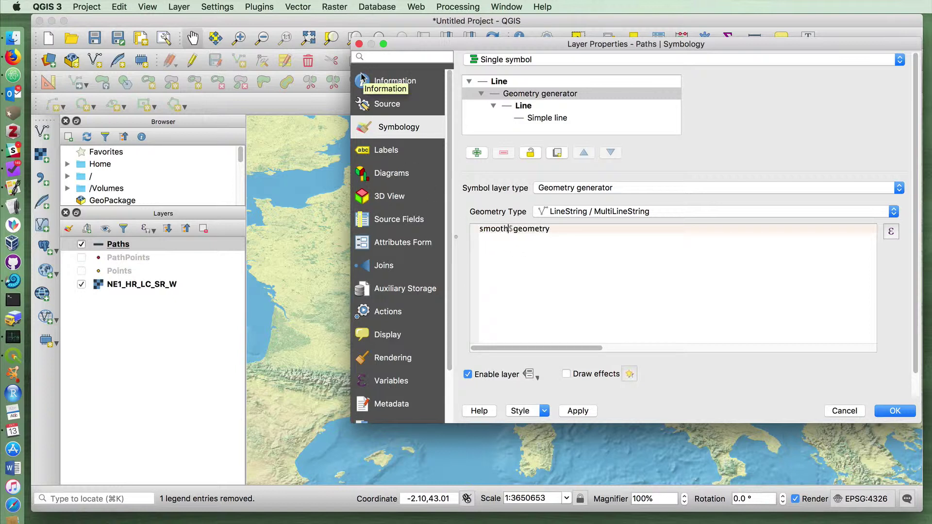
type("(")
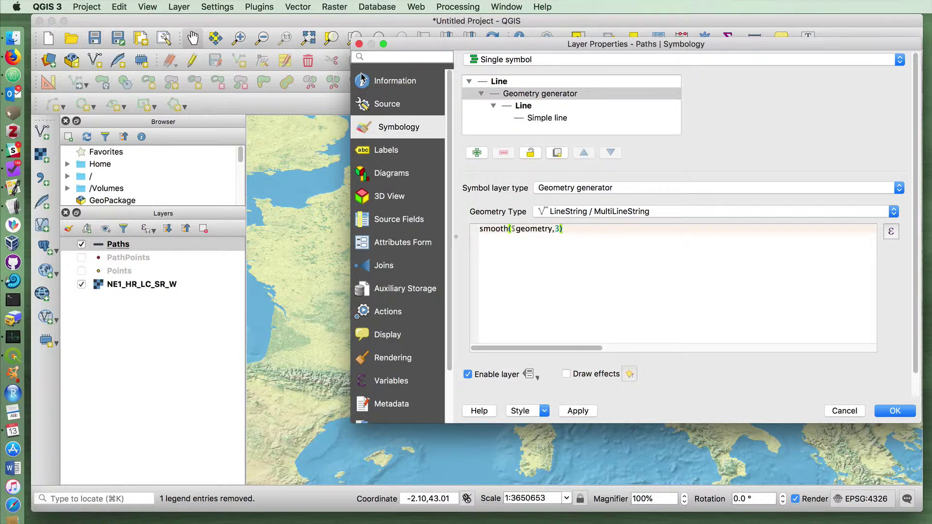
left_click(576, 411)
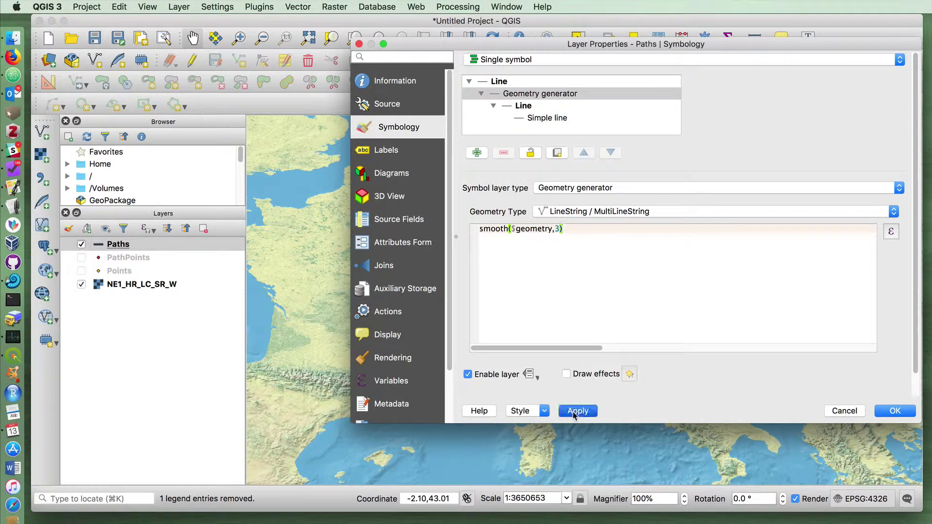
left_click_drag(421, 47, 755, 99)
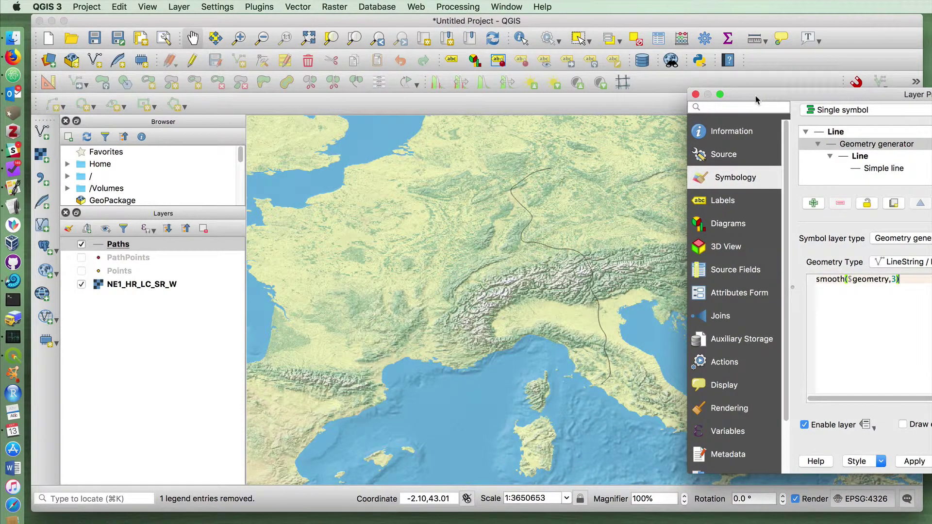
left_click_drag(755, 99, 397, 73)
- Raise the generator's inner simple line stroke width to 1.06 mm and confirm
left_click(873, 434)
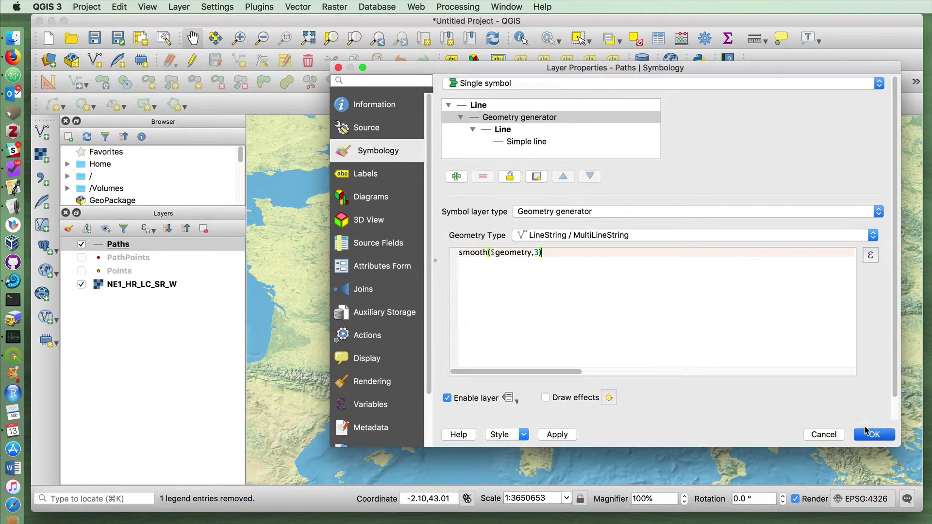
right_click(151, 244)
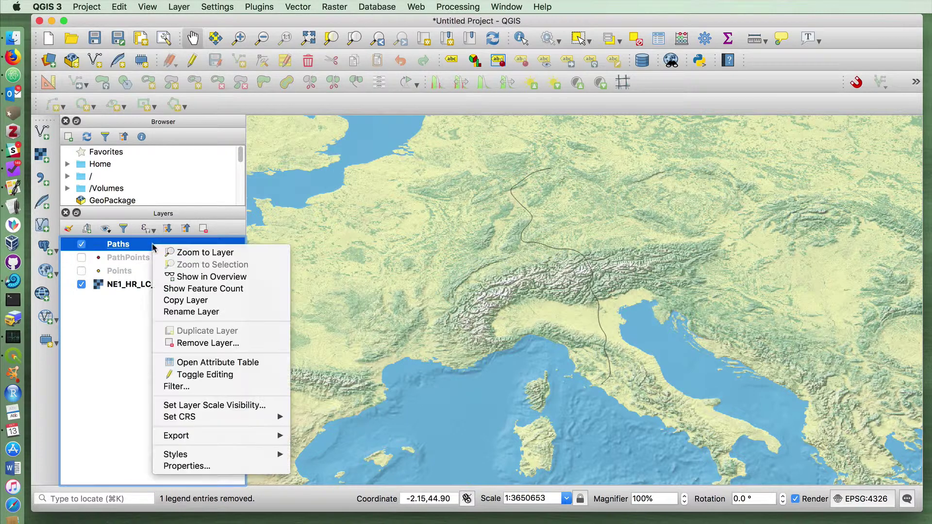
left_click(208, 467)
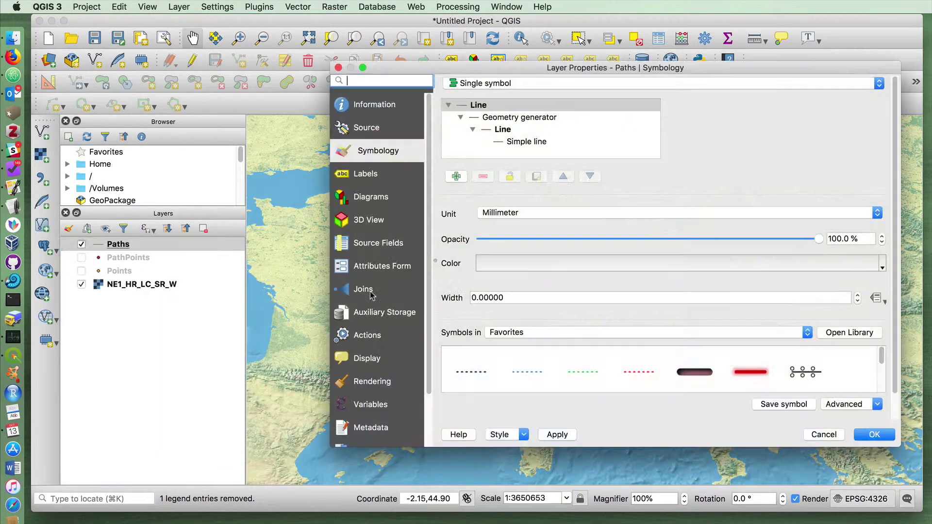
left_click(500, 118)
left_click(512, 145)
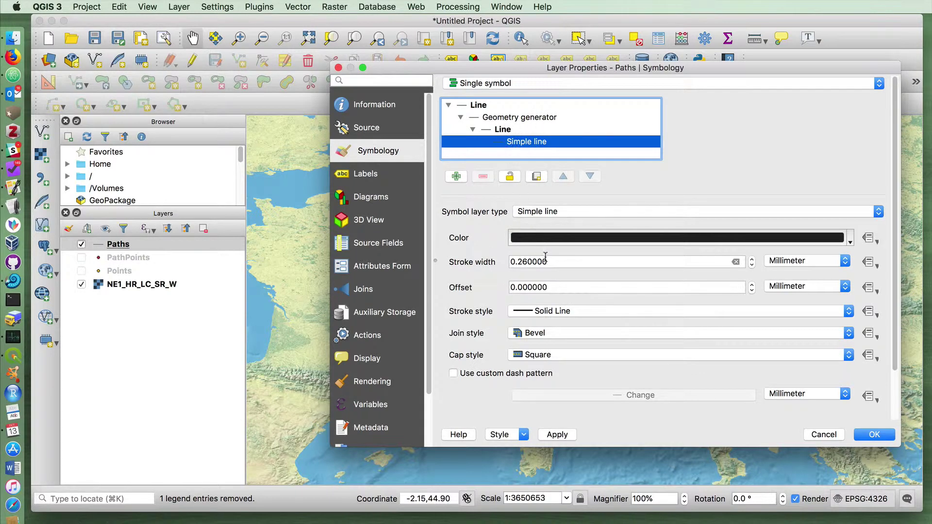
left_click(751, 259)
left_click(750, 261)
left_click(750, 260)
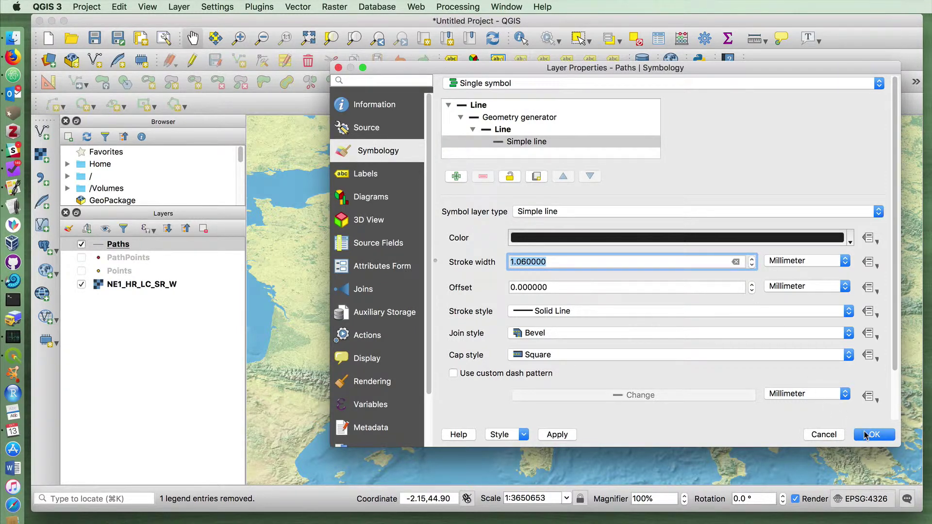
left_click(869, 434)
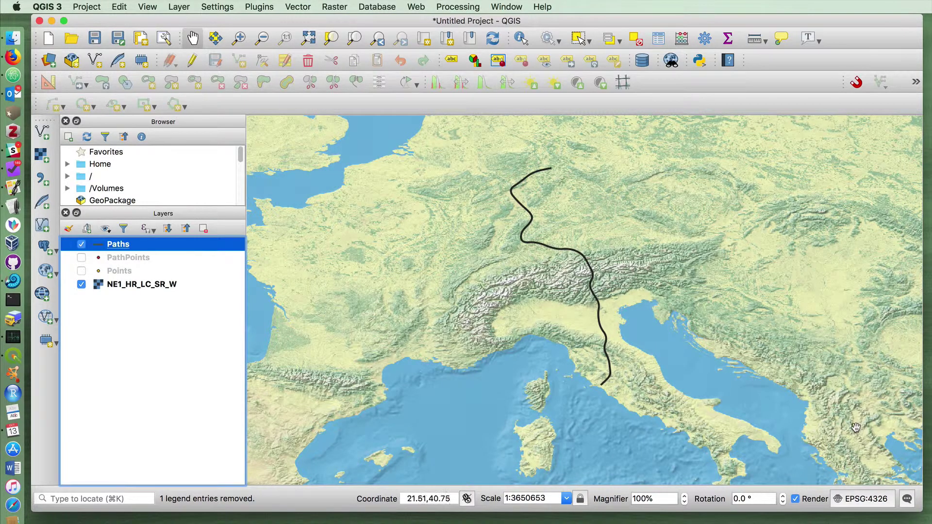
- Apply the 'dash green' favourite symbol to the Paths layer
right_click(144, 244)
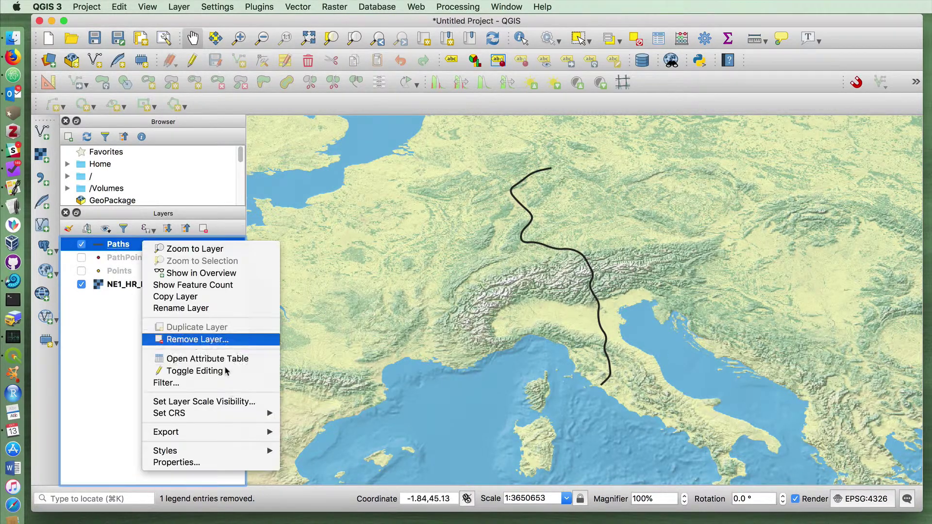
left_click(235, 463)
left_click_drag(536, 76, 238, 33)
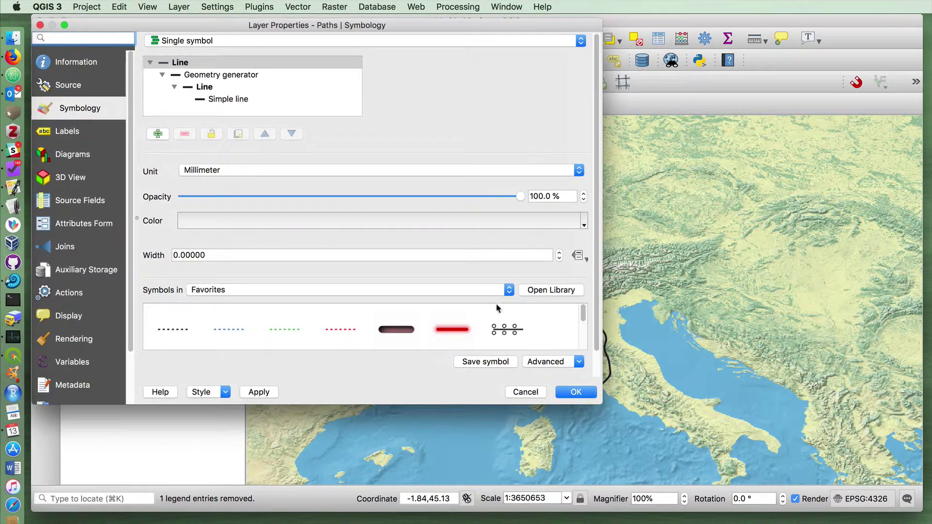
left_click(582, 318)
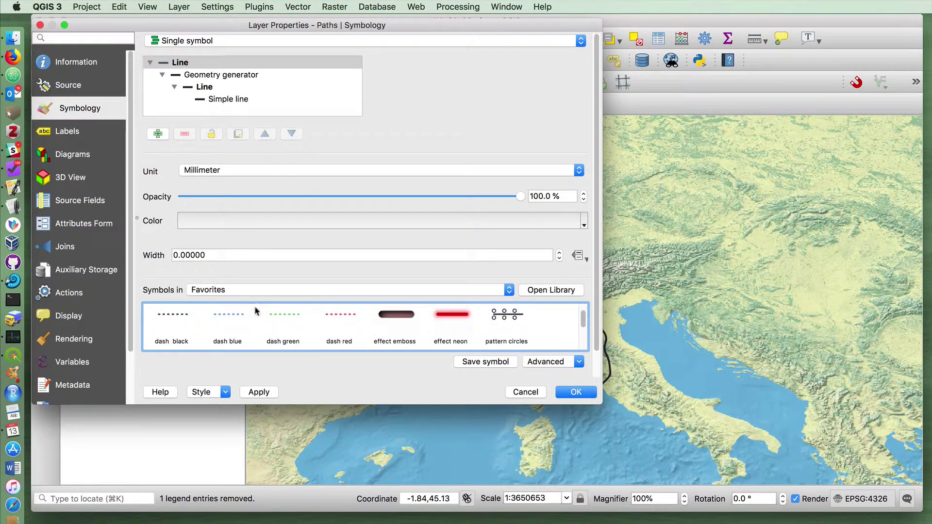
left_click(280, 315)
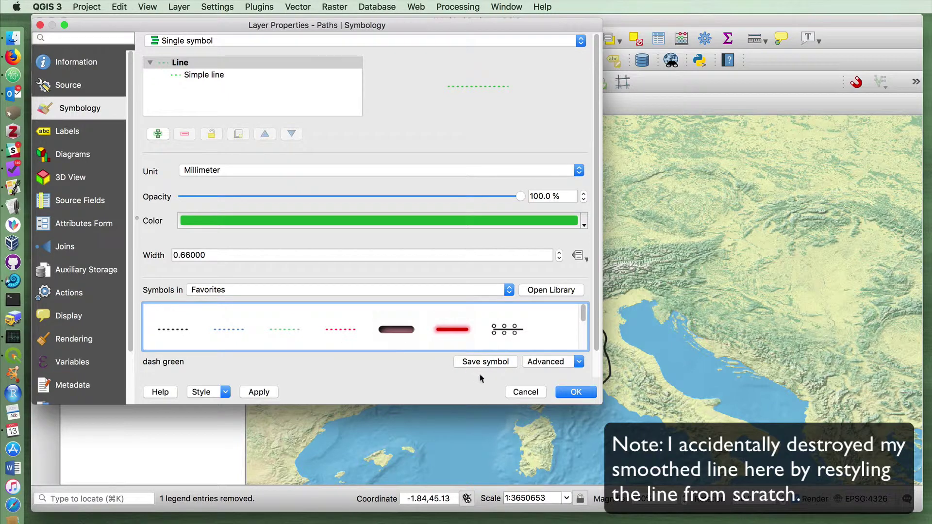
left_click(566, 392)
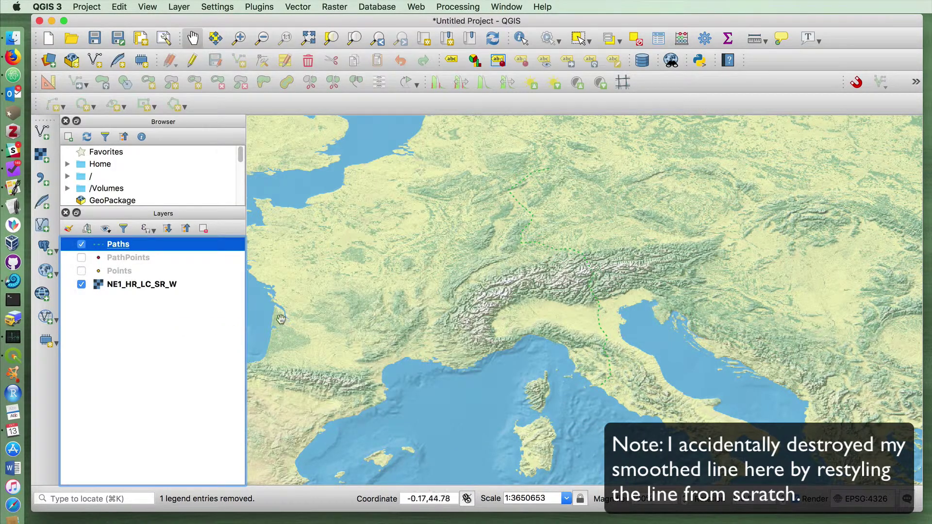
- Switch the Paths symbol to the 'dash red' favourite
right_click(144, 251)
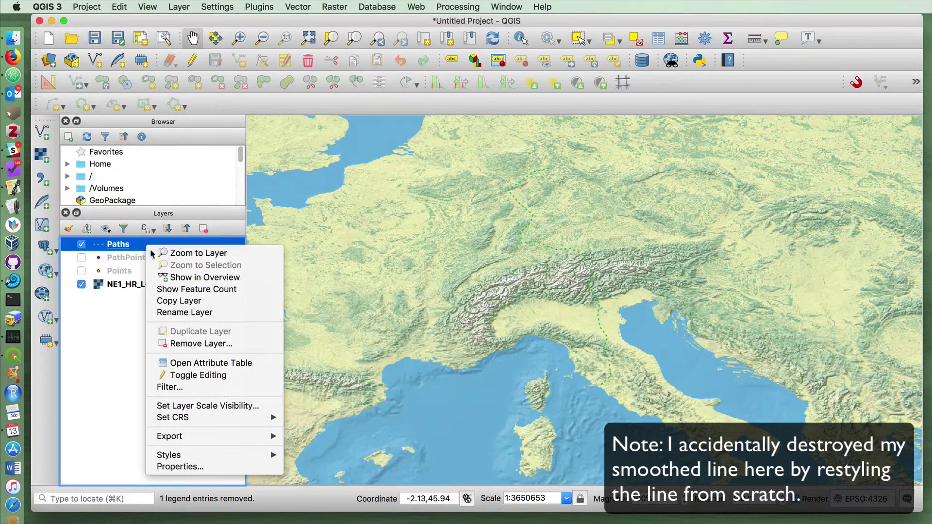
left_click(213, 467)
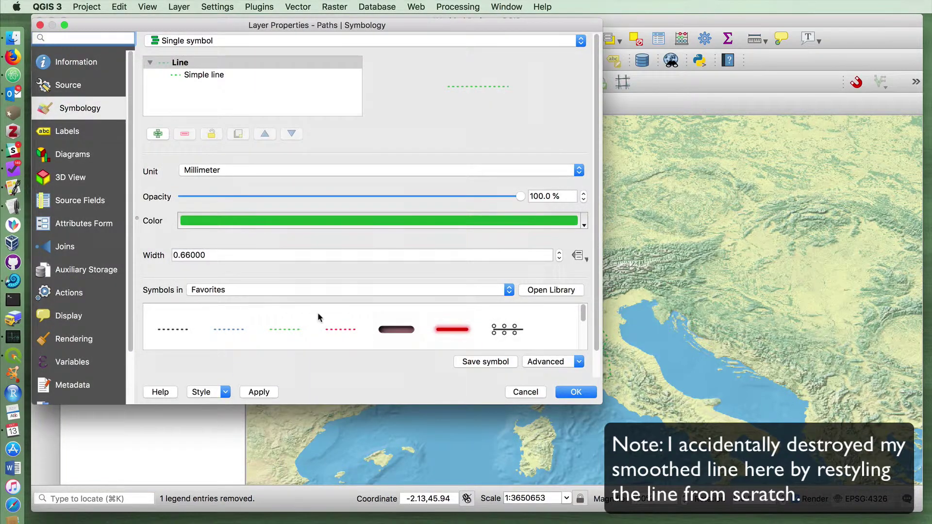
left_click(357, 335)
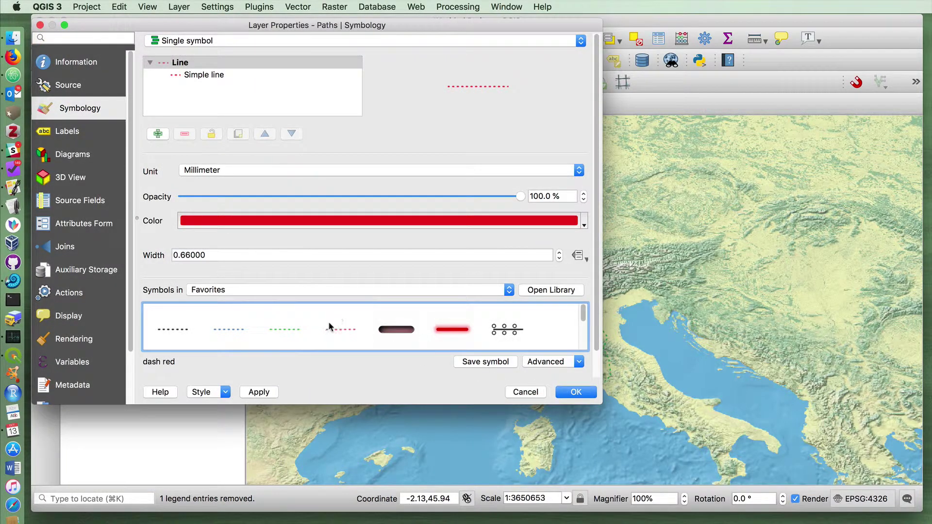
left_click(577, 393)
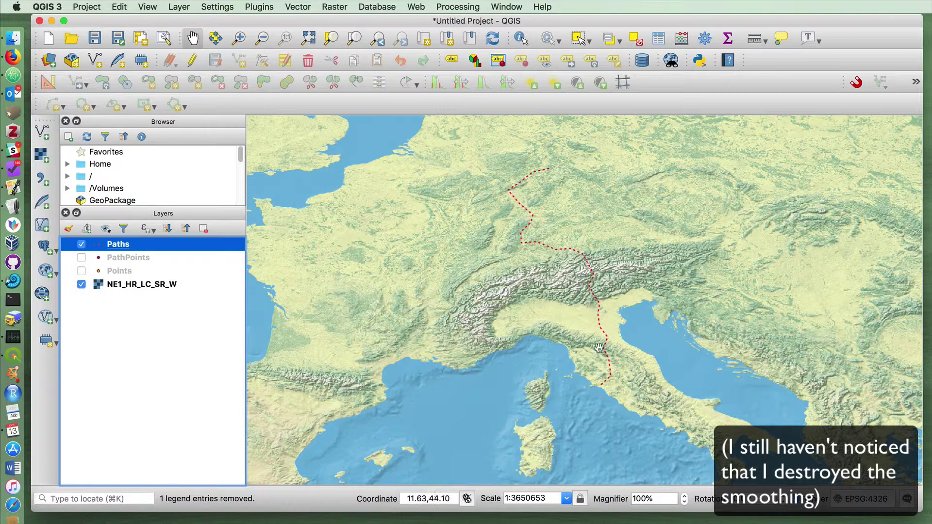
- Show the PathPoints layer and zoom in on the path's northern section
left_click(81, 258)
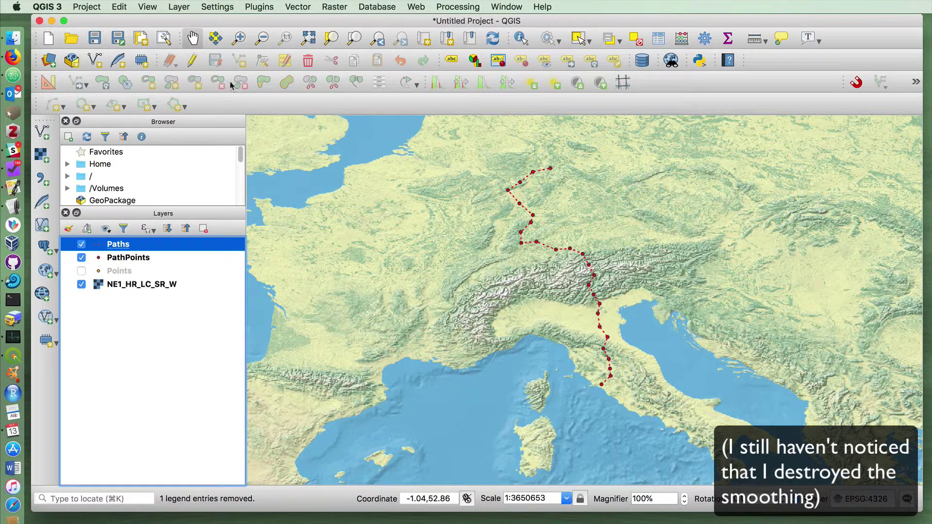
left_click(238, 38)
left_click_drag(466, 162, 564, 246)
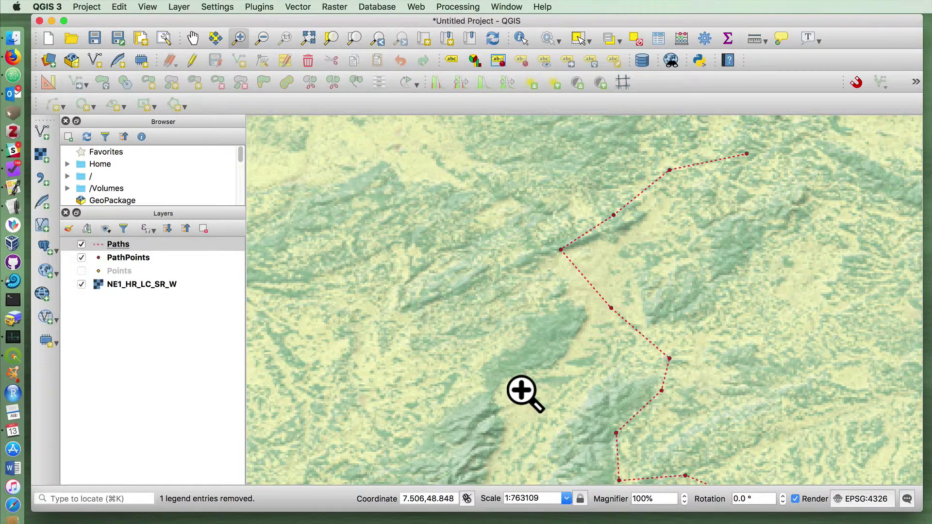
- Set the Paths symbol layer to a Geometry generator outputting LineString
right_click(135, 244)
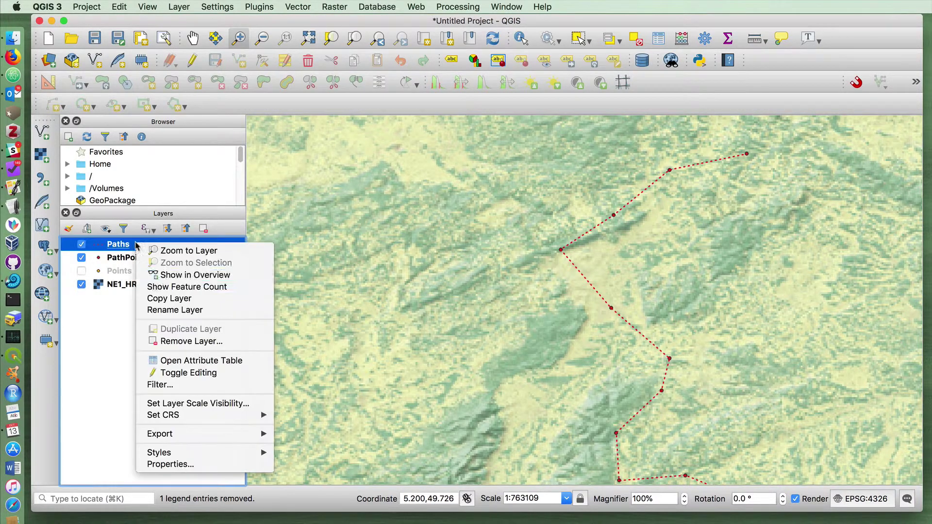
left_click(200, 464)
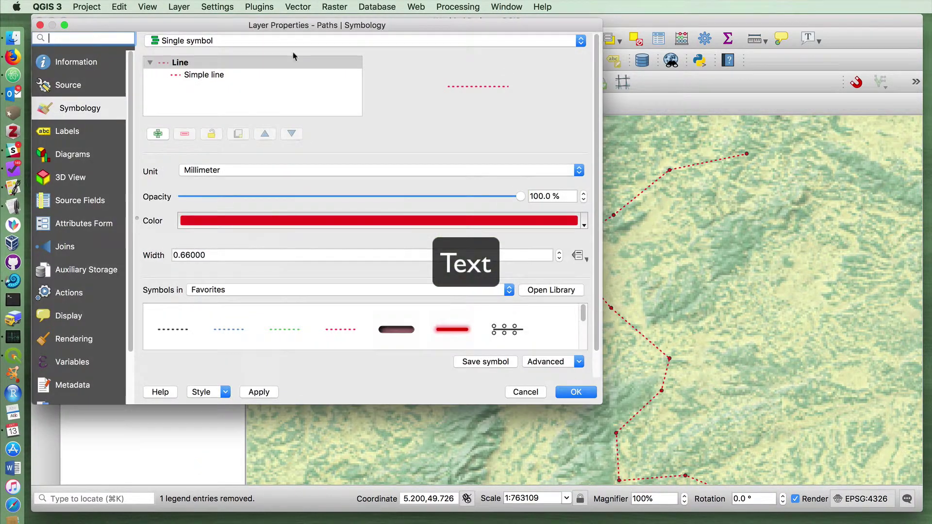
left_click_drag(269, 30, 633, 73)
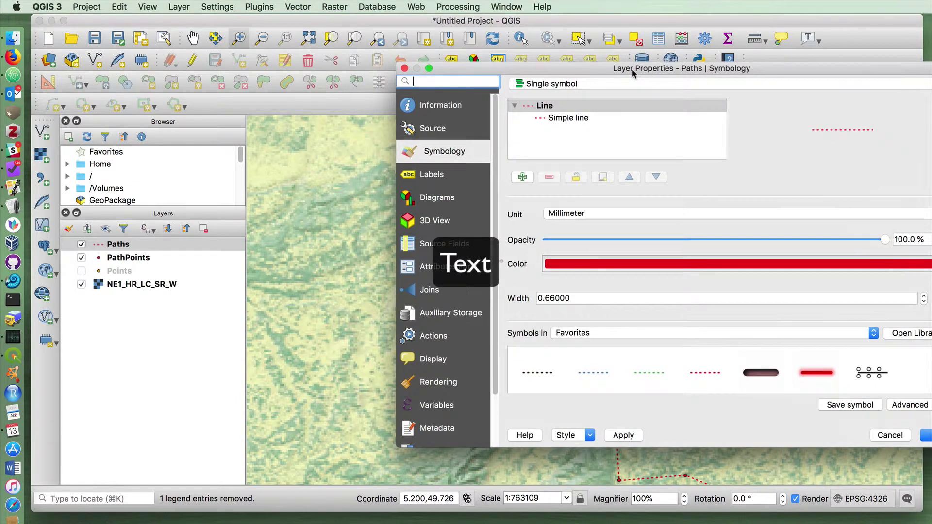
left_click(567, 120)
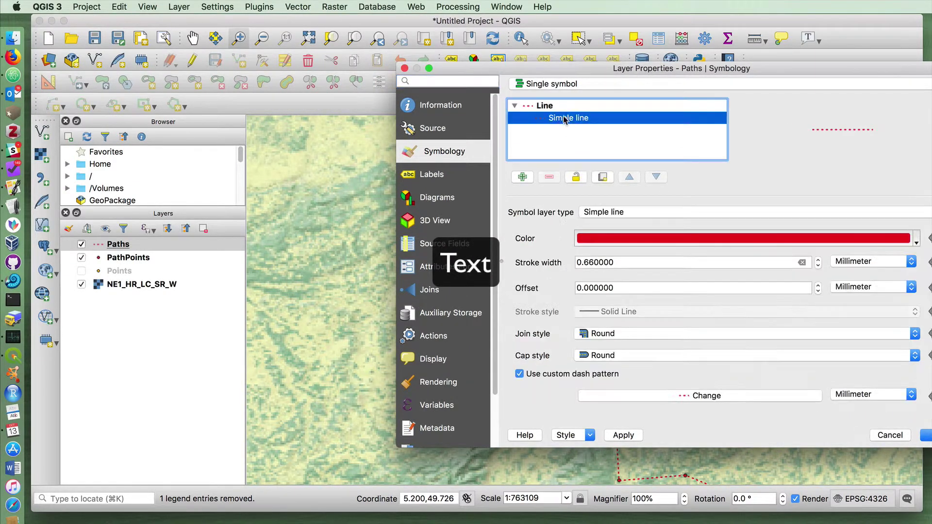
left_click(617, 212)
left_click(617, 190)
left_click(632, 236)
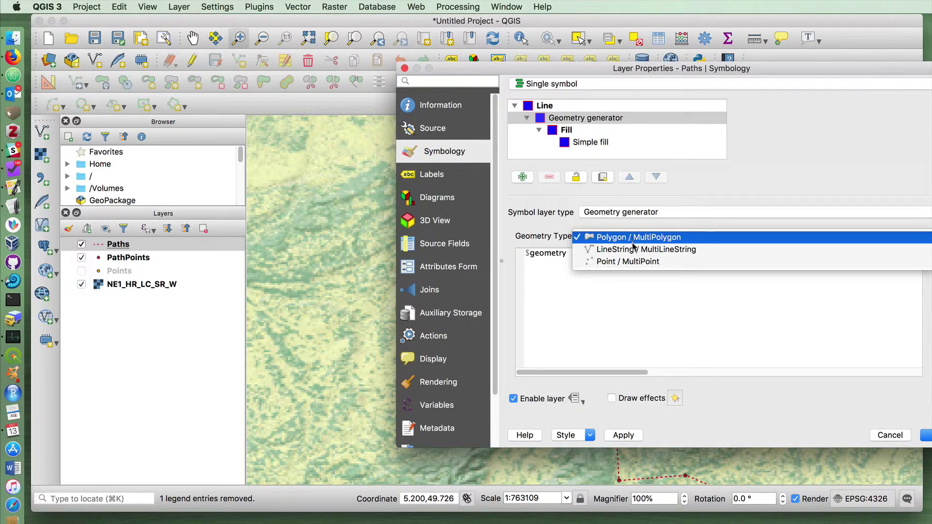
left_click(633, 249)
- Enter smooth($geometry,3) as the generator expression and apply it
left_click(524, 254)
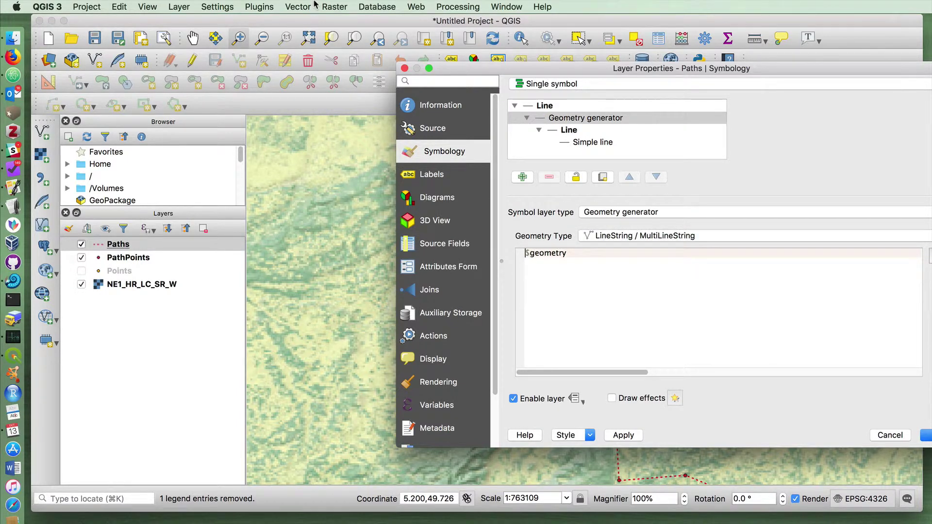
type("smooth")
type("(")
key("End")
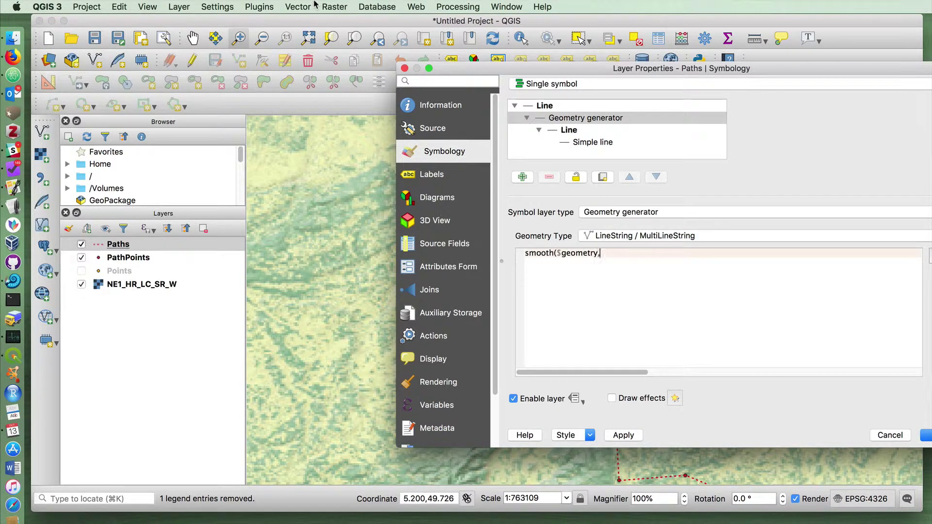
left_click(620, 436)
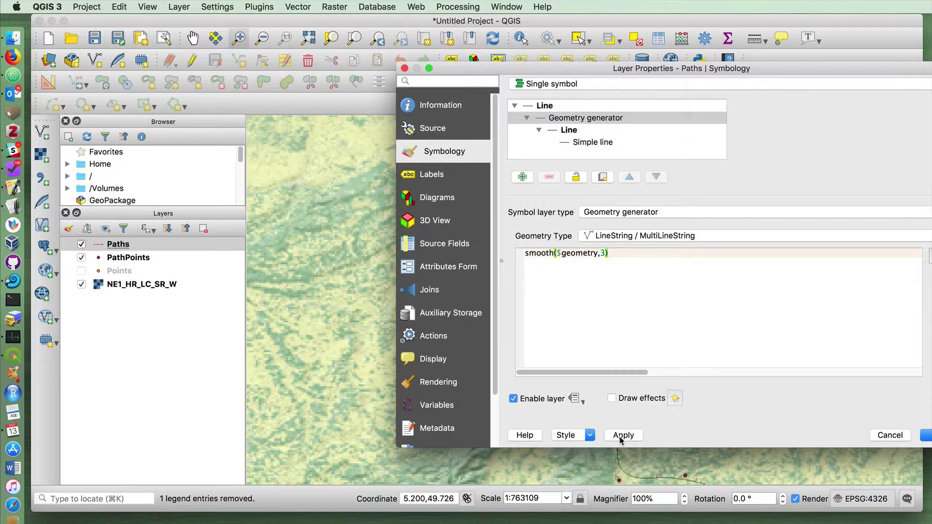
- Set the generated line's stroke style to Dot Line
left_click(591, 143)
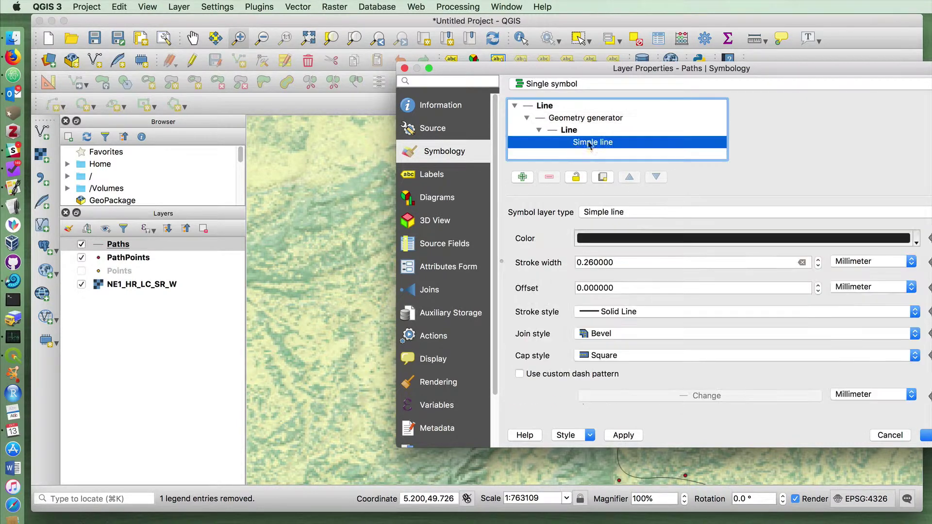
left_click(632, 239)
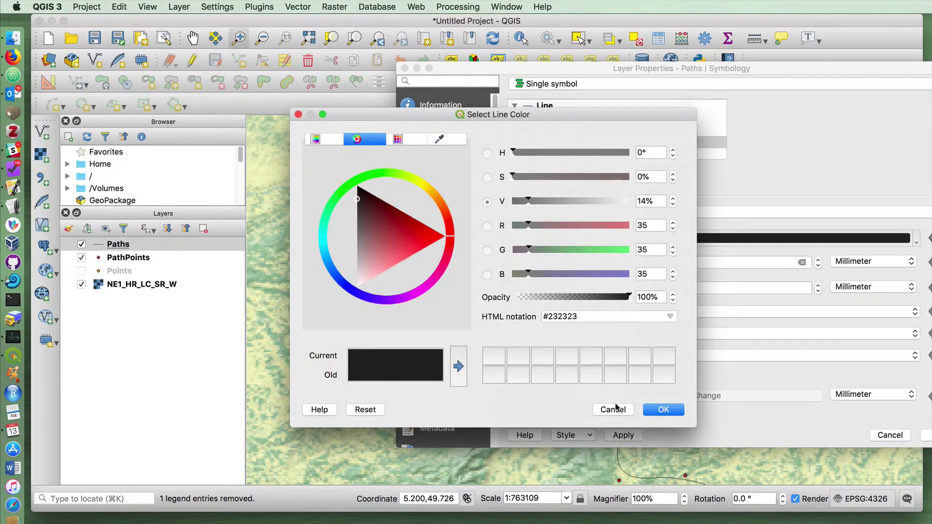
left_click(614, 409)
left_click(637, 212)
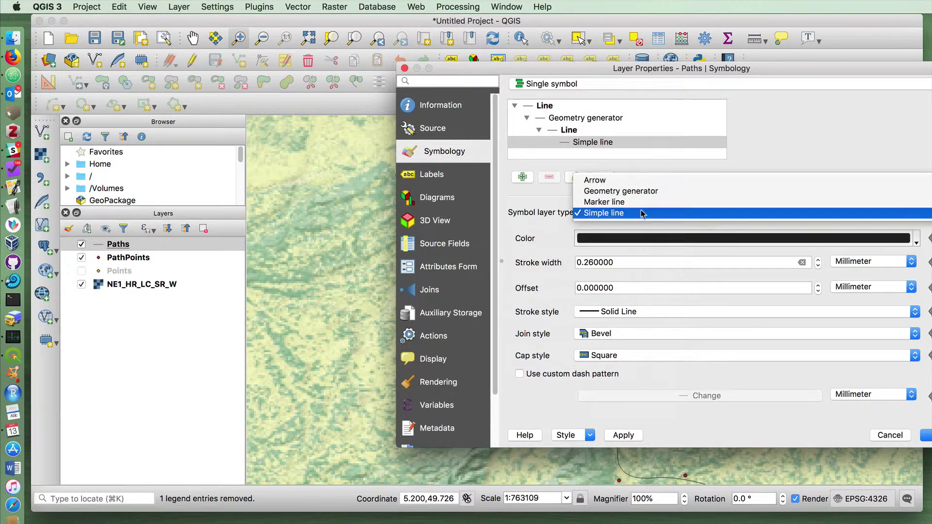
left_click(643, 214)
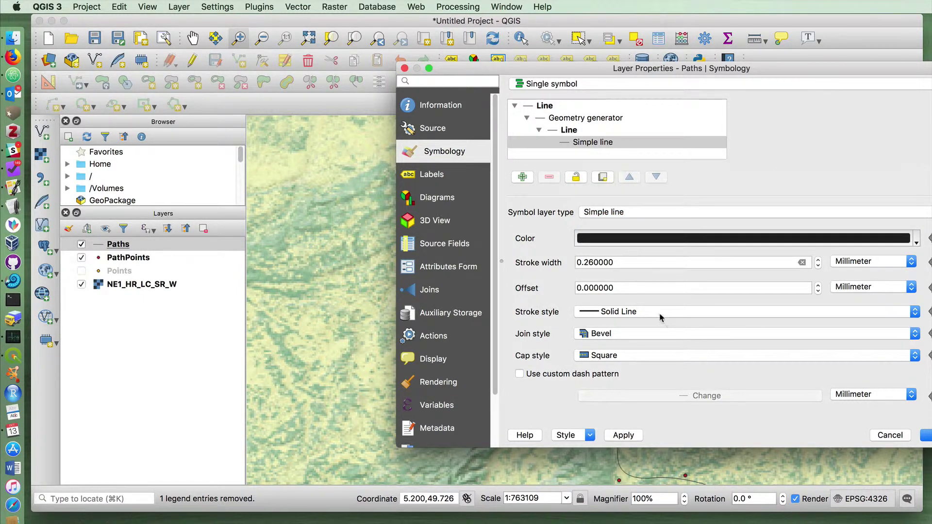
scroll(658, 310, "down", 1)
left_click(649, 298)
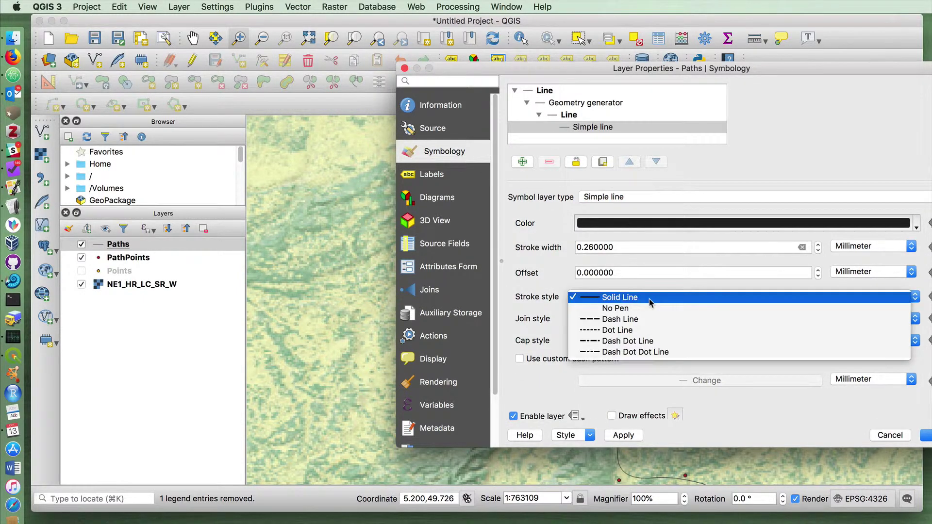
left_click(656, 330)
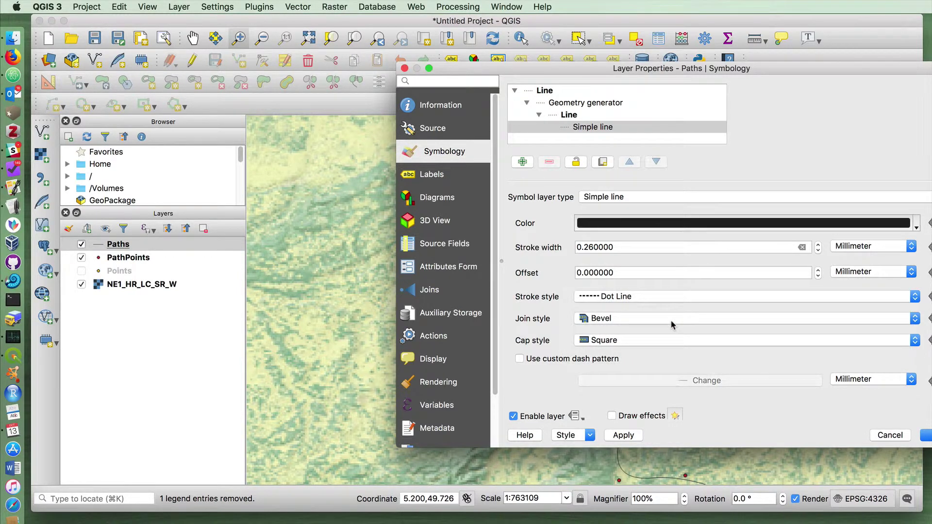
- Color the dotted line red with a 0.86 stroke width, apply, and close
scroll(671, 321, "down", 1)
left_click(914, 218)
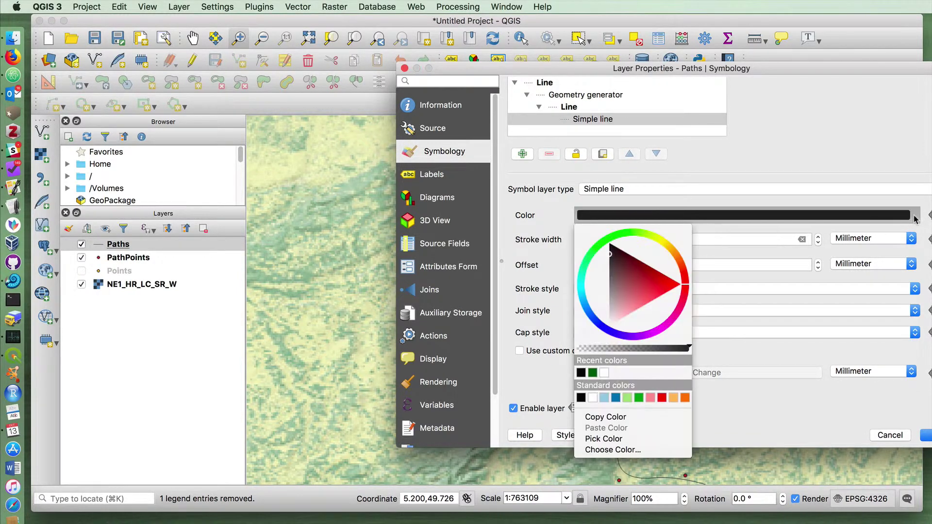
left_click(656, 286)
left_click(854, 420)
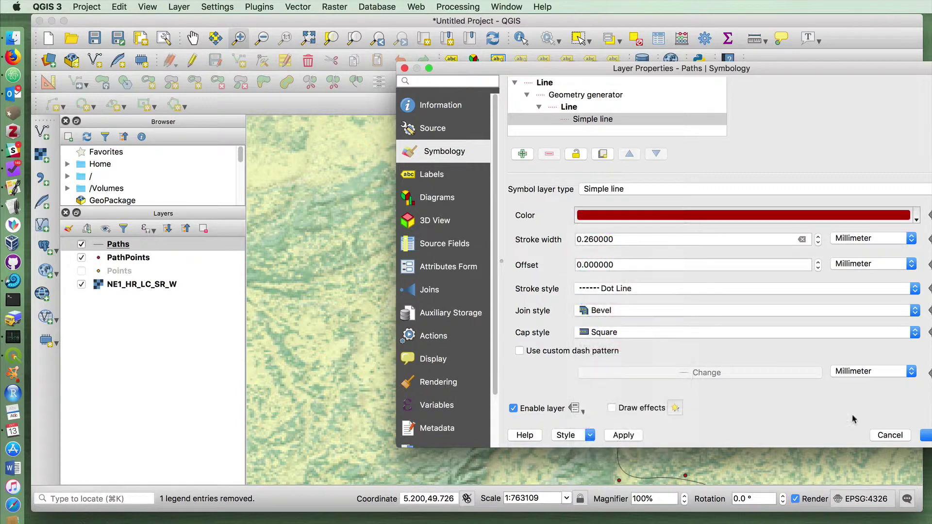
left_click(623, 435)
left_click(818, 237)
left_click(818, 238)
left_click(818, 237)
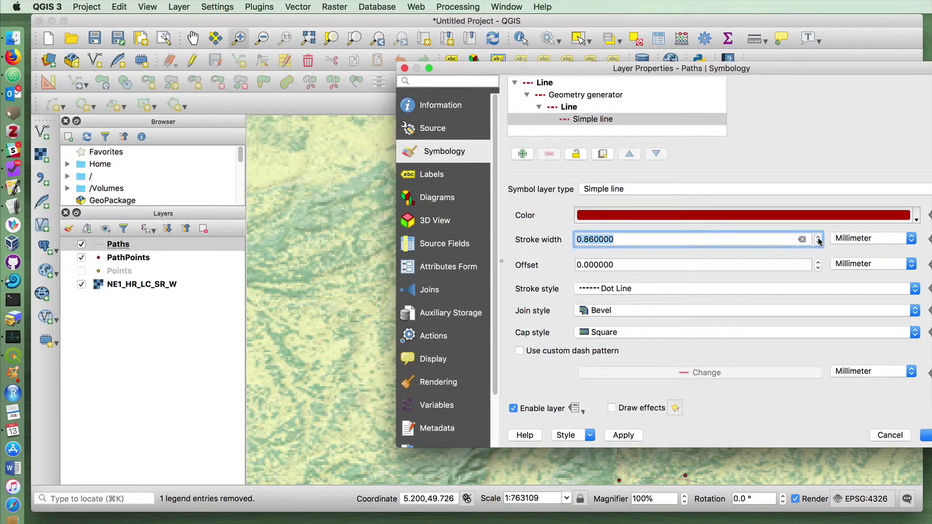
left_click(631, 435)
left_click(925, 435)
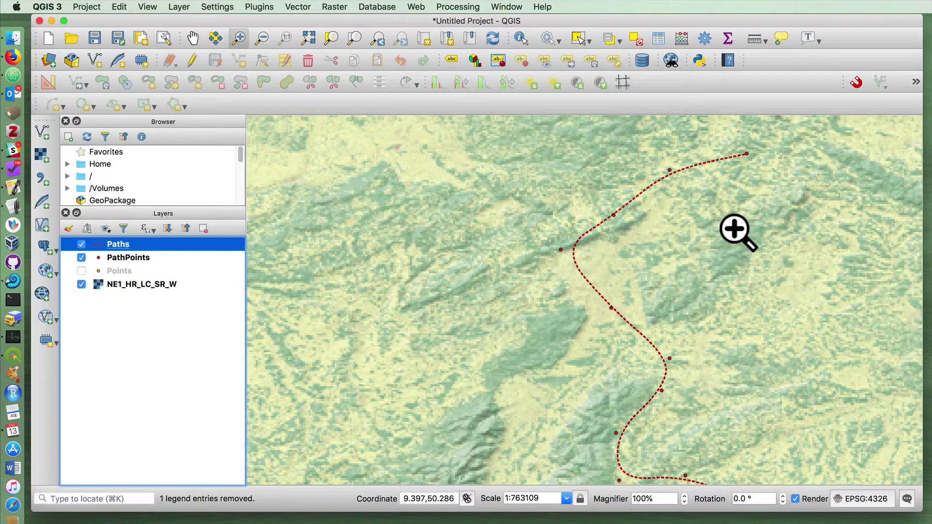
- Zoom out to show the whole dotted route and turn on editing for Paths
left_click(270, 44)
left_click(537, 225)
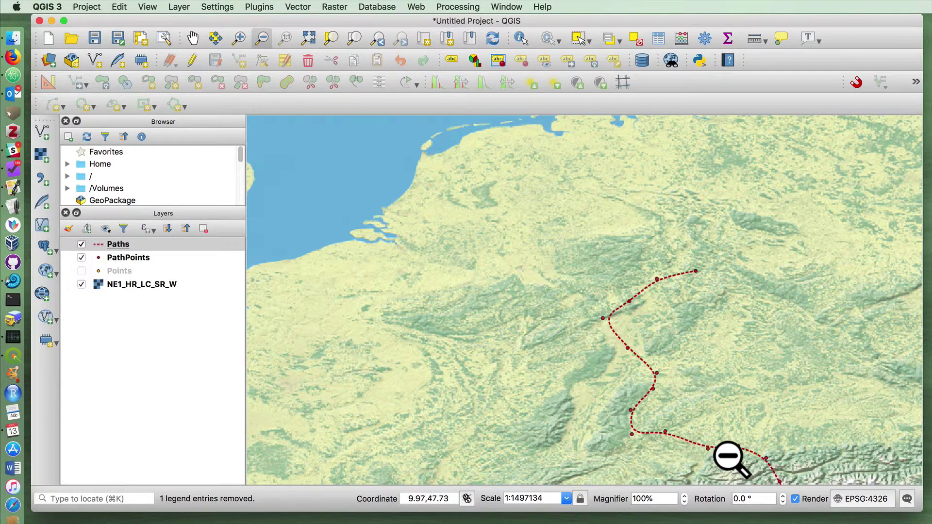
left_click(193, 61)
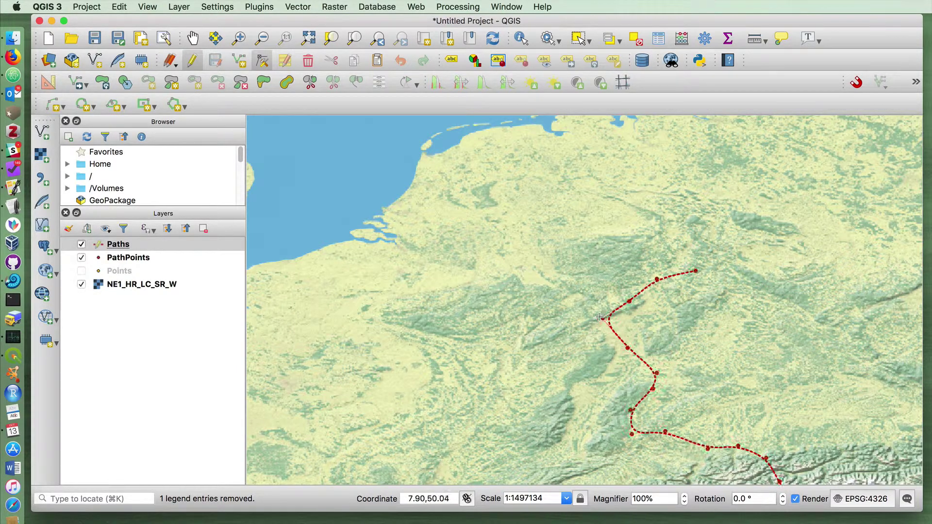
- Add two new vertices to the Paths line, undoing an accidental vertex move
left_click(589, 316)
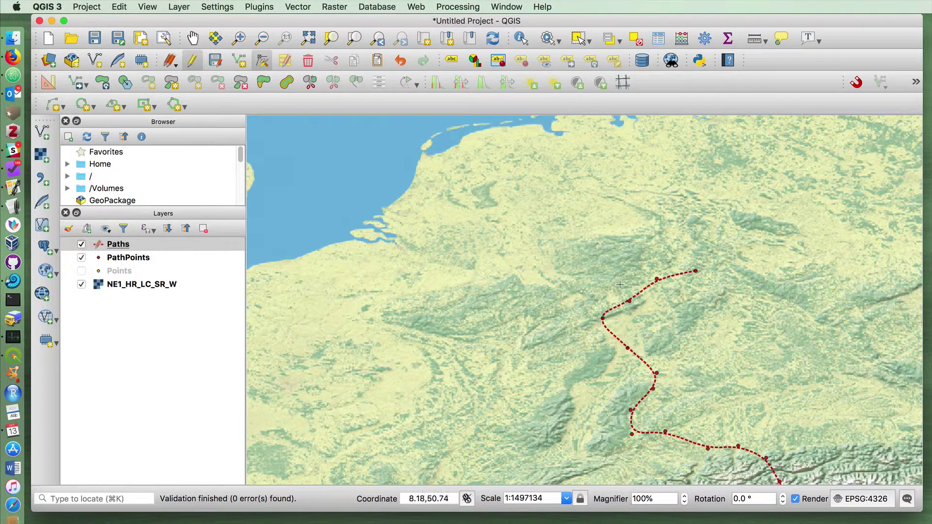
key("ctrl+z")
double_click(655, 278)
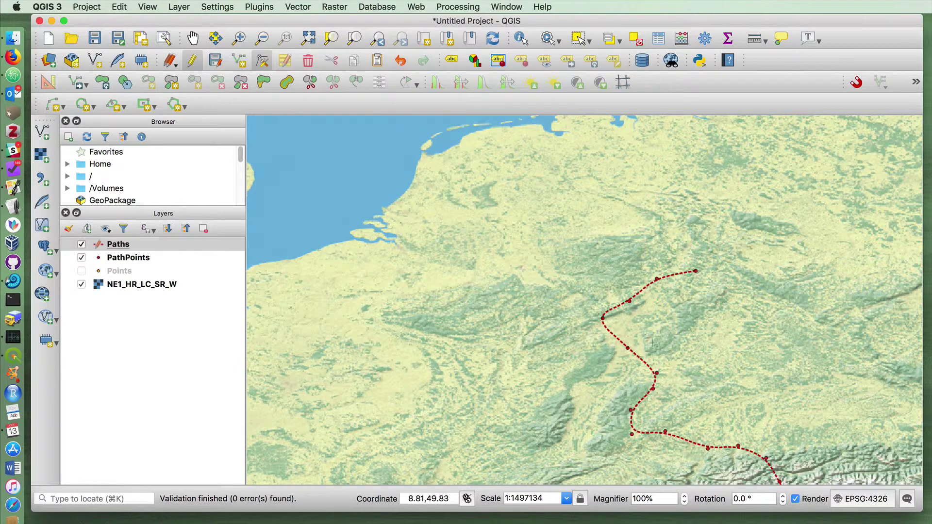
double_click(658, 372)
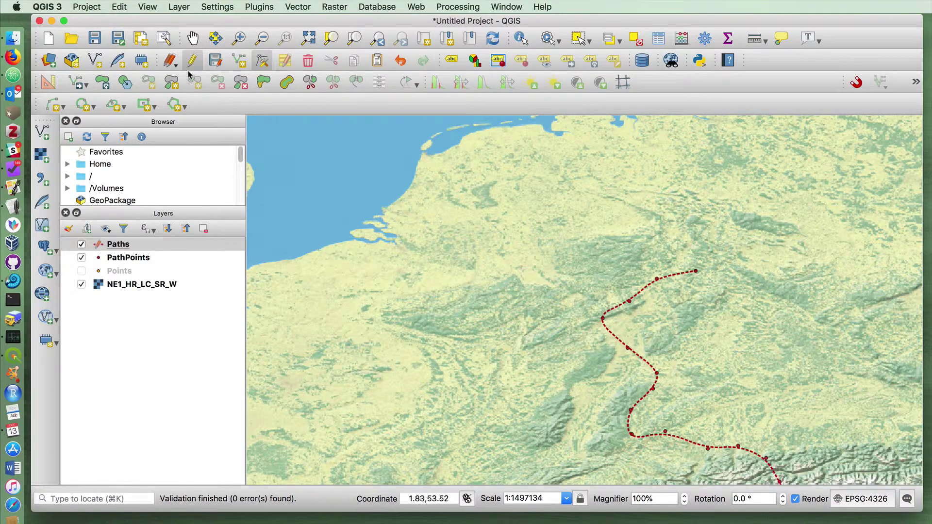
- Pan toward the Alps and northern Italy, then stop editing the Paths layer
left_click(193, 38)
left_click_drag(655, 456, 506, 295)
left_click_drag(664, 479, 638, 388)
scroll(631, 349, "down", 1)
scroll(686, 335, "up", 1)
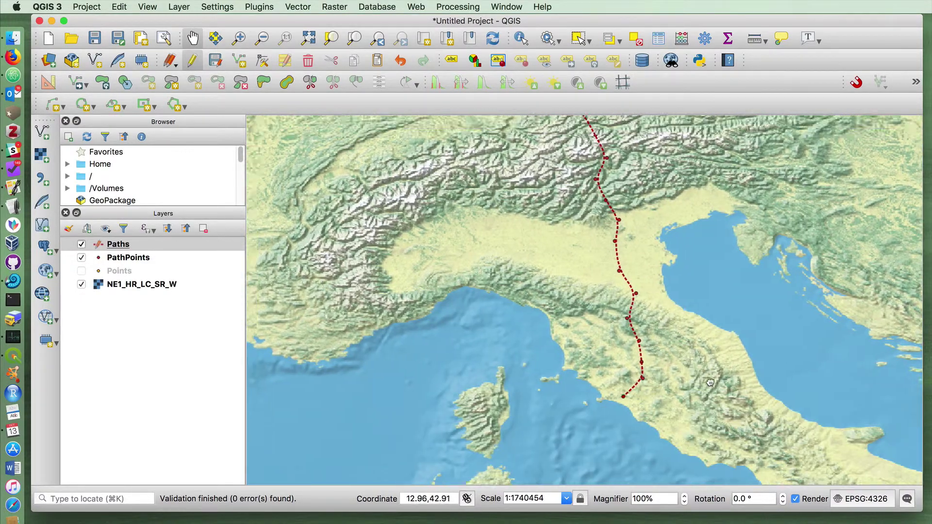
left_click_drag(689, 316, 695, 380)
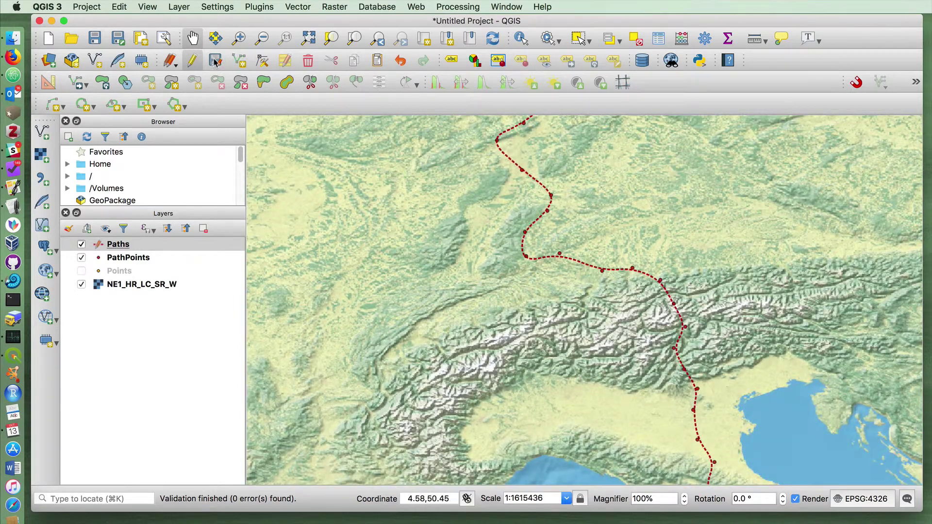
left_click(191, 62)
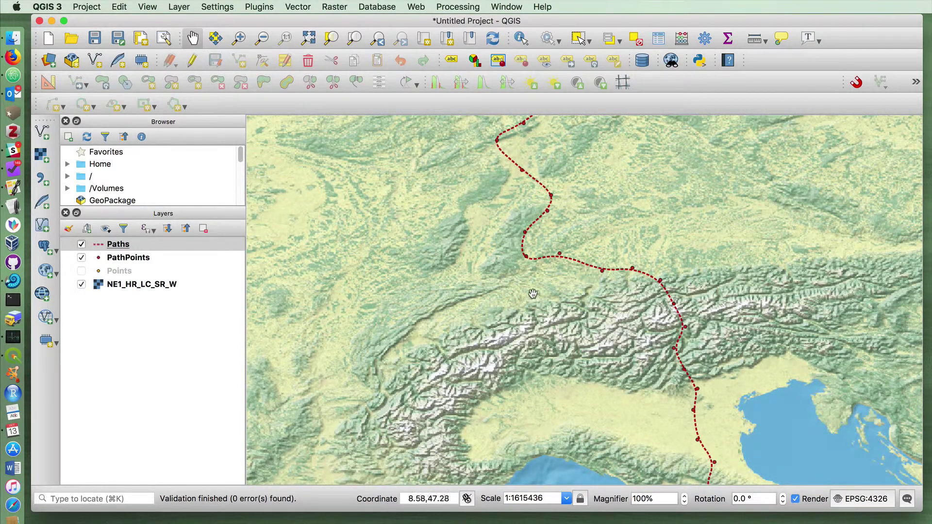
- Zoom out to see the whole path and hide the Paths and PathPoints layers
left_click(262, 38)
left_click(622, 357)
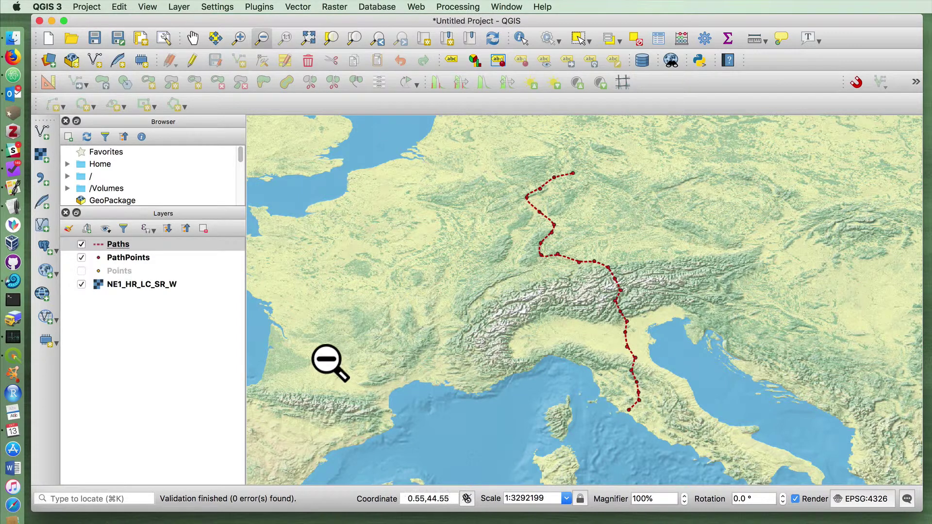
left_click(81, 246)
left_click(81, 258)
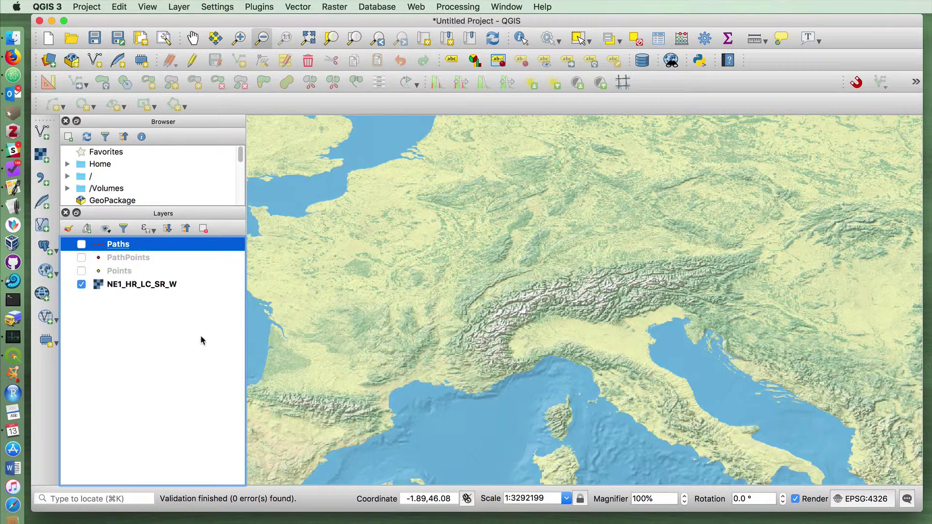
- Create a temporary scratch layer named PathDates with Point geometry
left_click(145, 62)
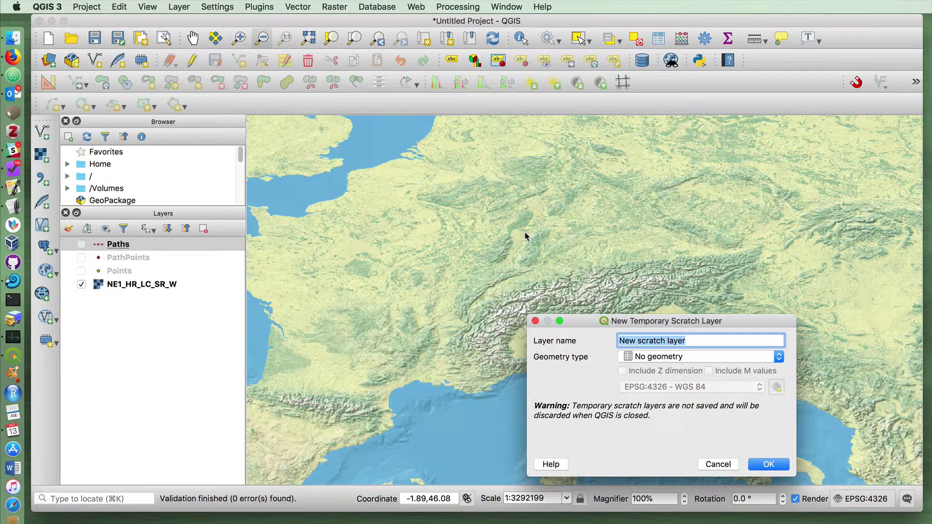
type("PathDates")
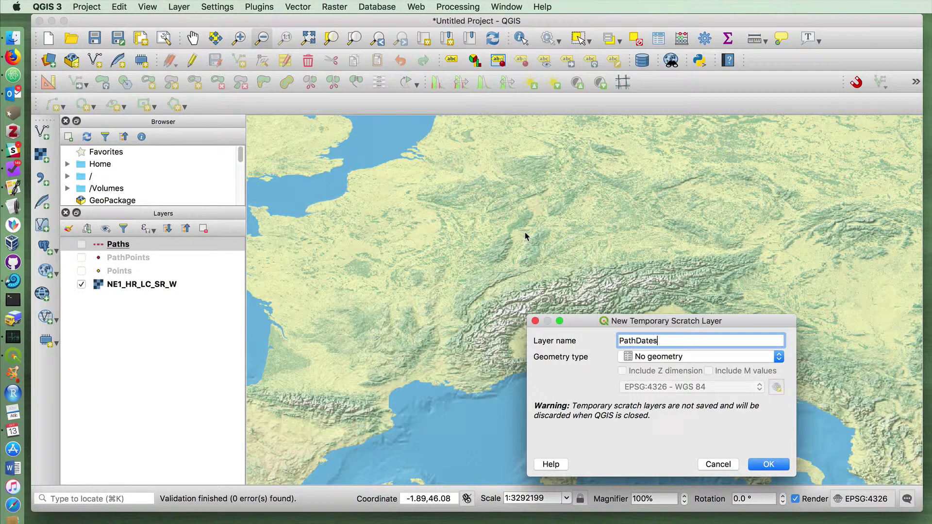
left_click(673, 359)
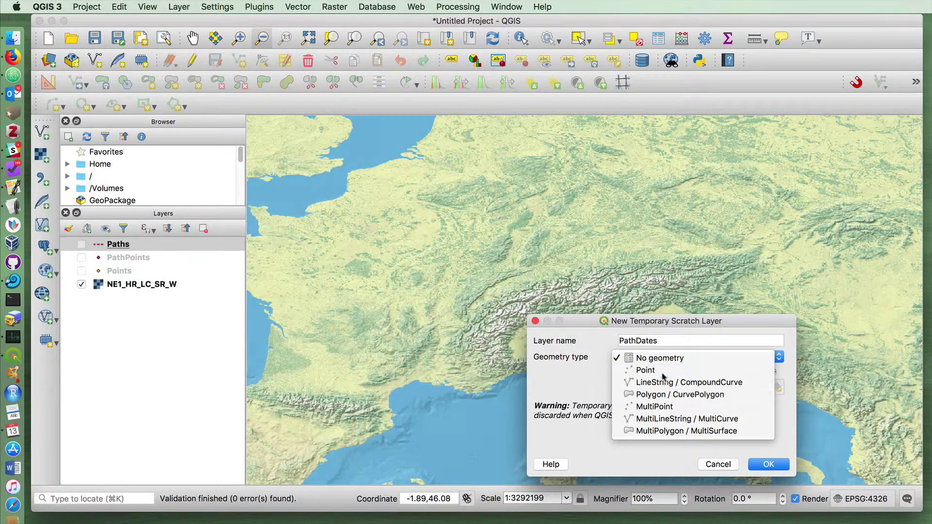
left_click(662, 371)
left_click(768, 464)
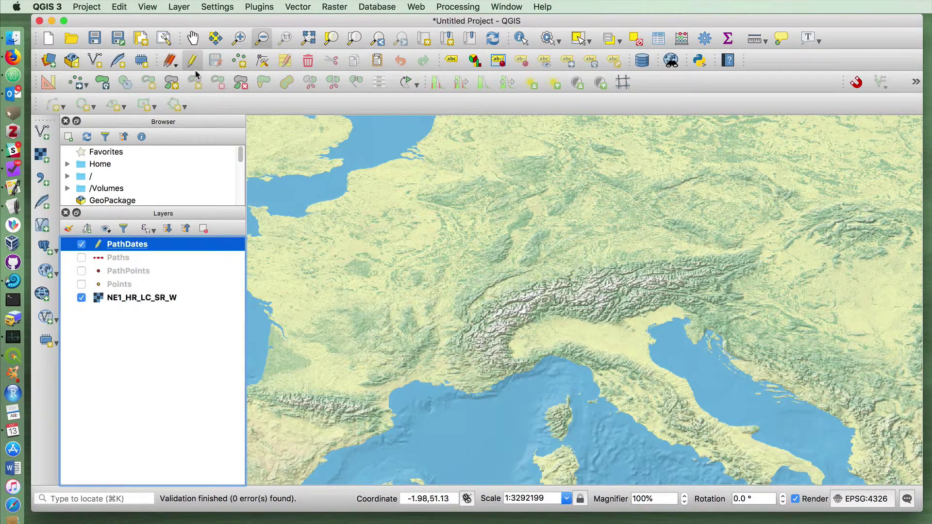
- Add points near Rome, north of the Alps and on the Channel coast, then save the edits
left_click(241, 59)
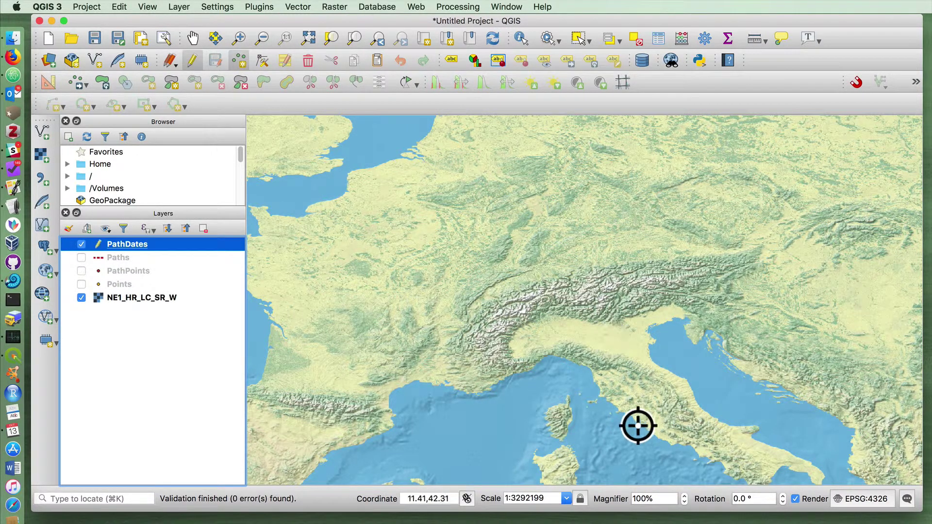
left_click(628, 411)
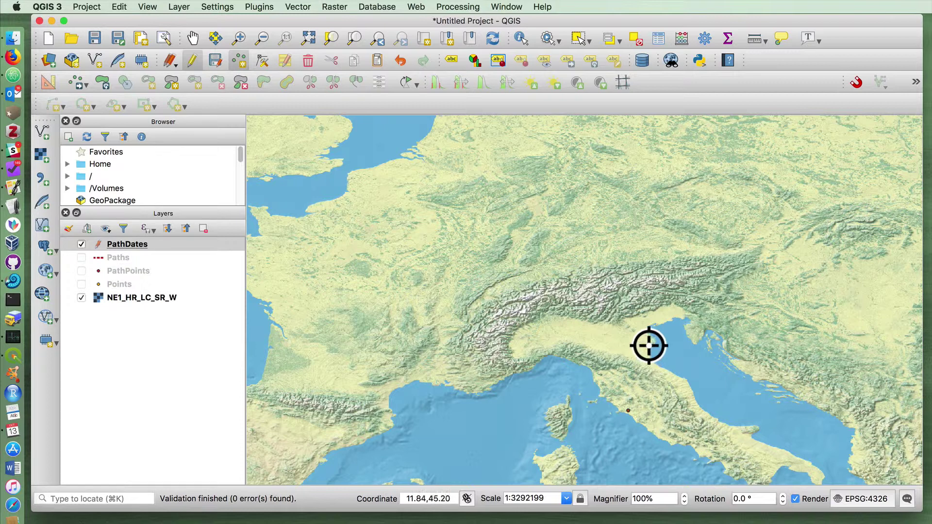
left_click(551, 259)
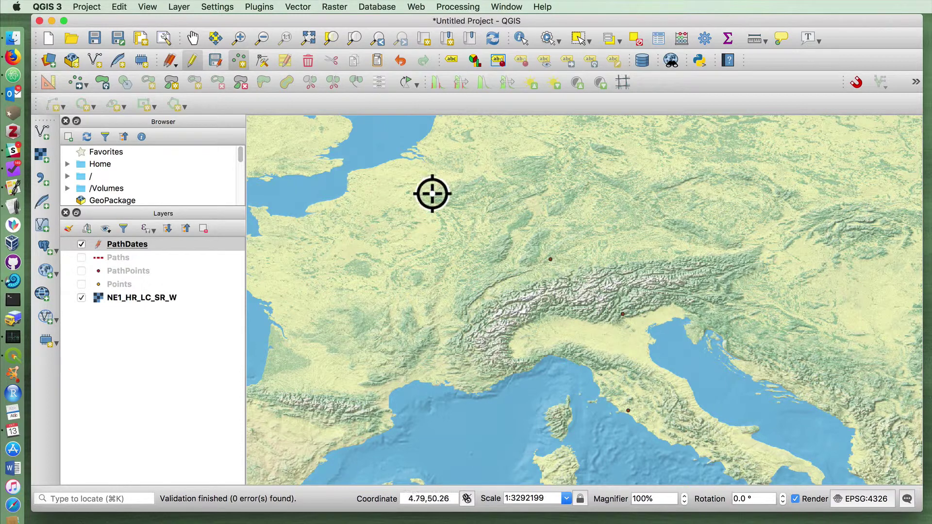
left_click(405, 158)
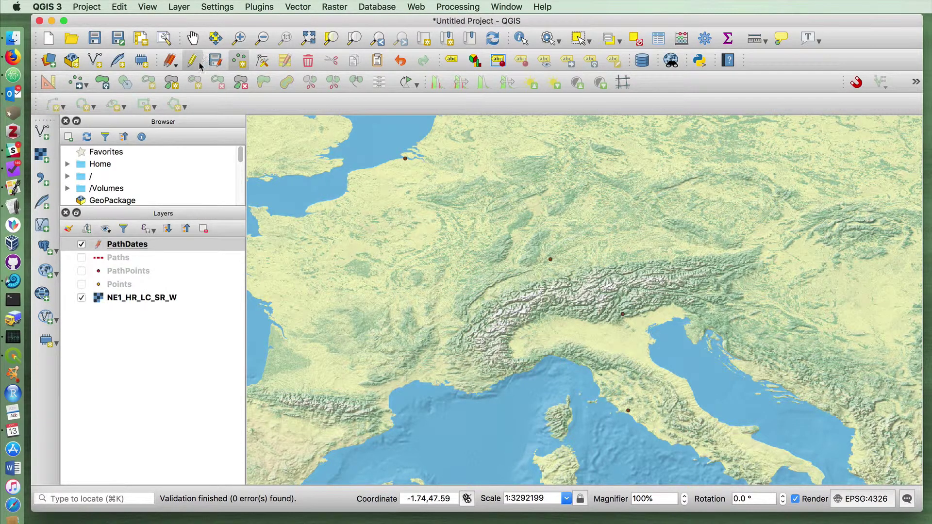
left_click(212, 63)
- Stop editing PathDates, export it as DatesPoints.shp in QGIS Tutorials, and hide PathDates
left_click(191, 62)
right_click(155, 250)
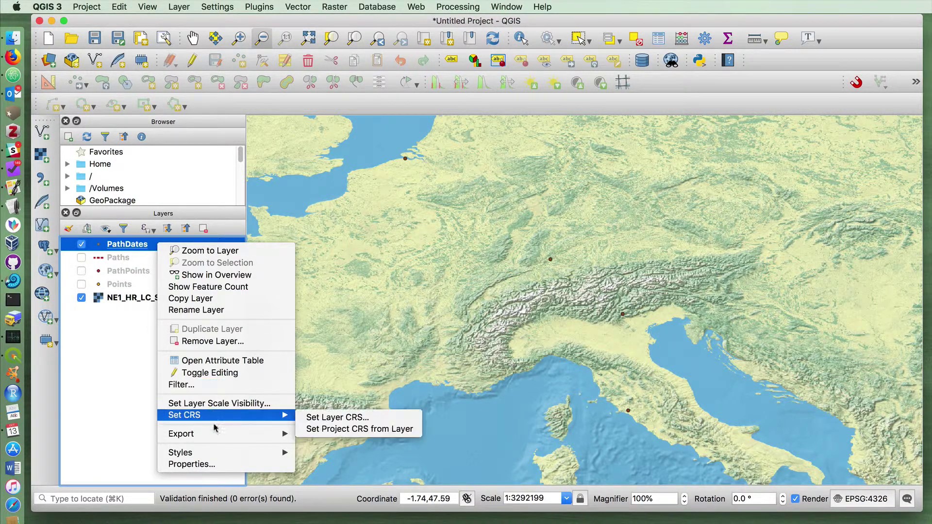
mouse_move(228, 433)
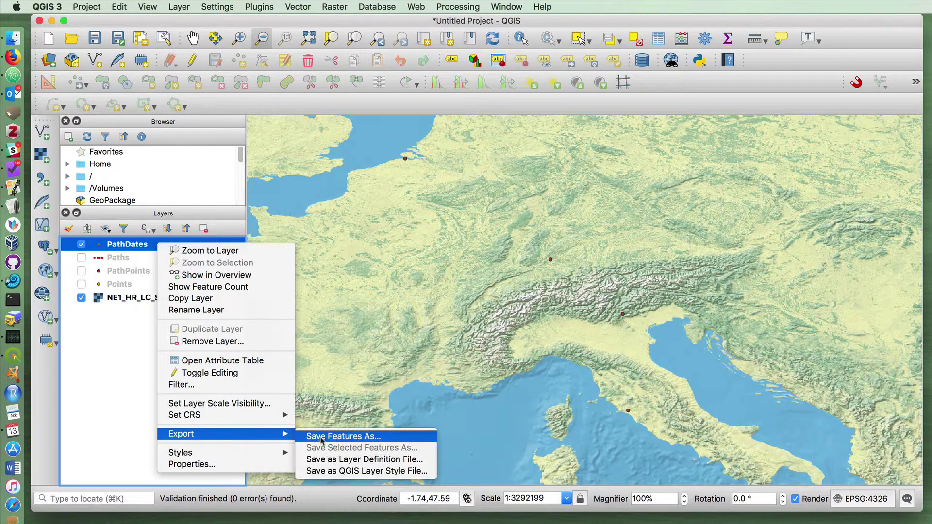
left_click(338, 438)
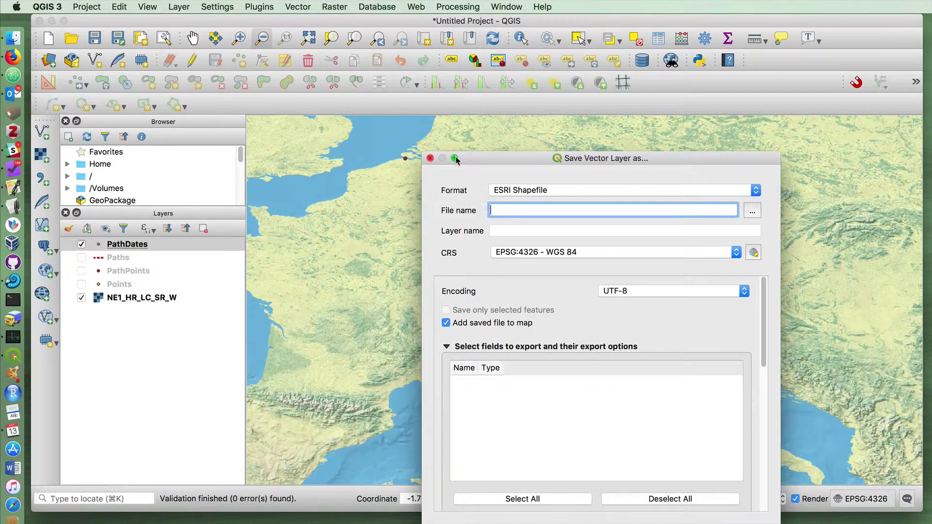
type("DatesPoints")
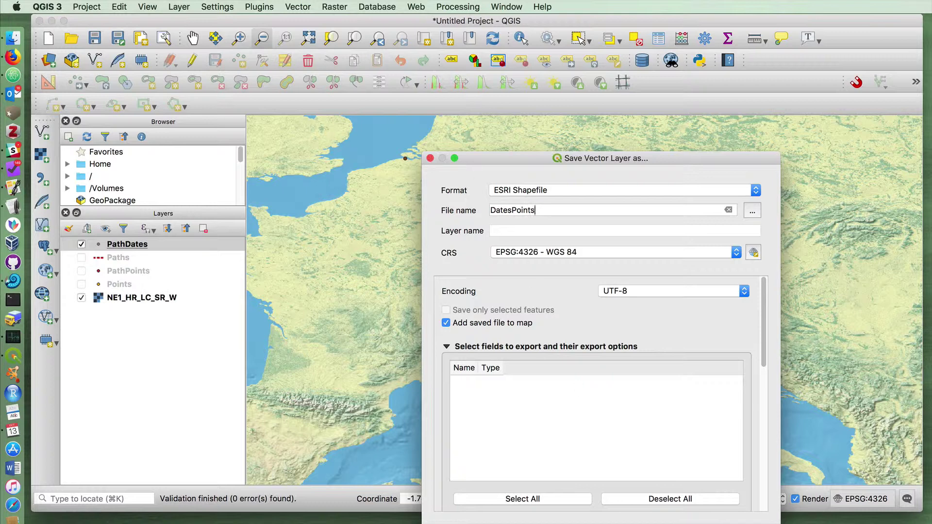
left_click(752, 210)
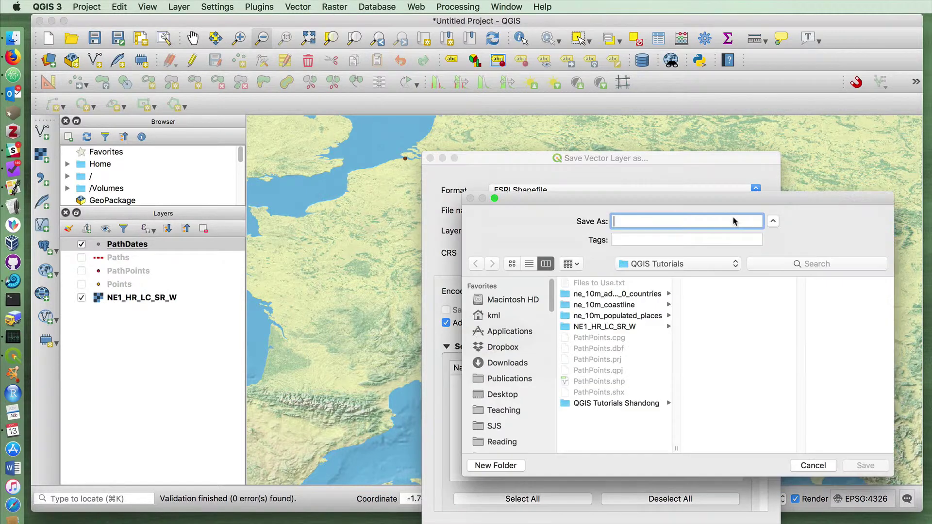
type("DatesPoints")
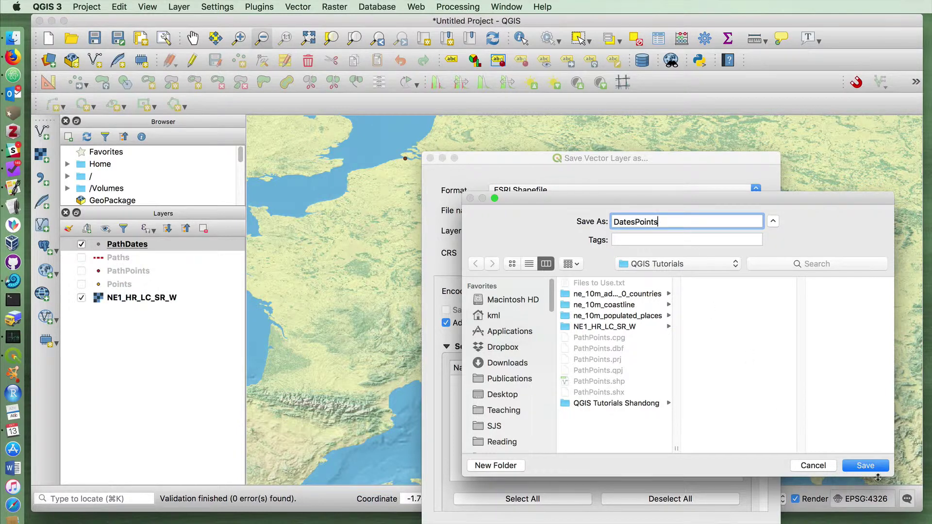
left_click(865, 465)
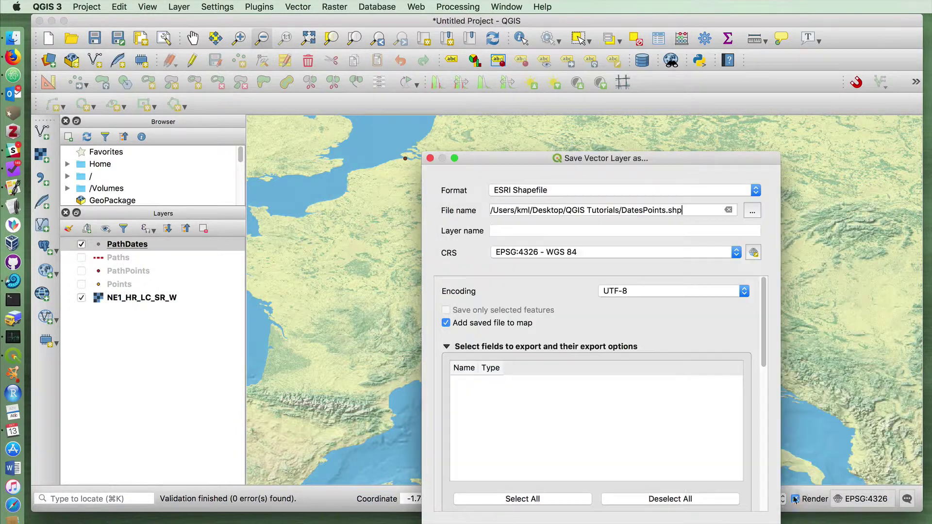
key("Return")
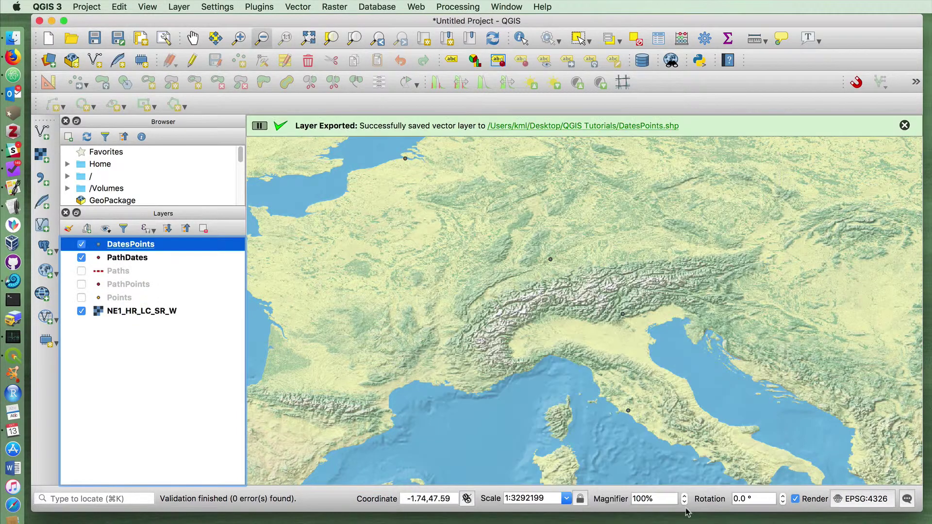
left_click(82, 258)
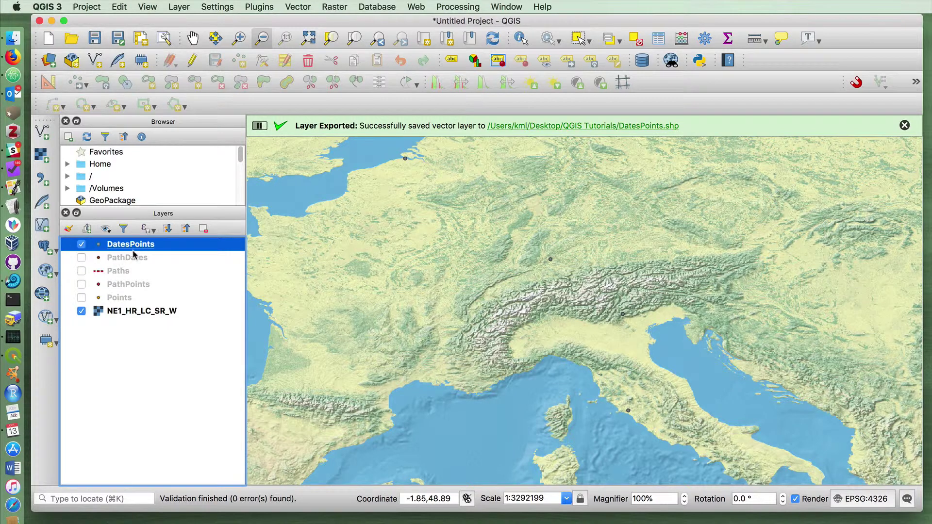
- In the DatesPoints attribute table, start editing and add a Date-type field named Dates
right_click(164, 246)
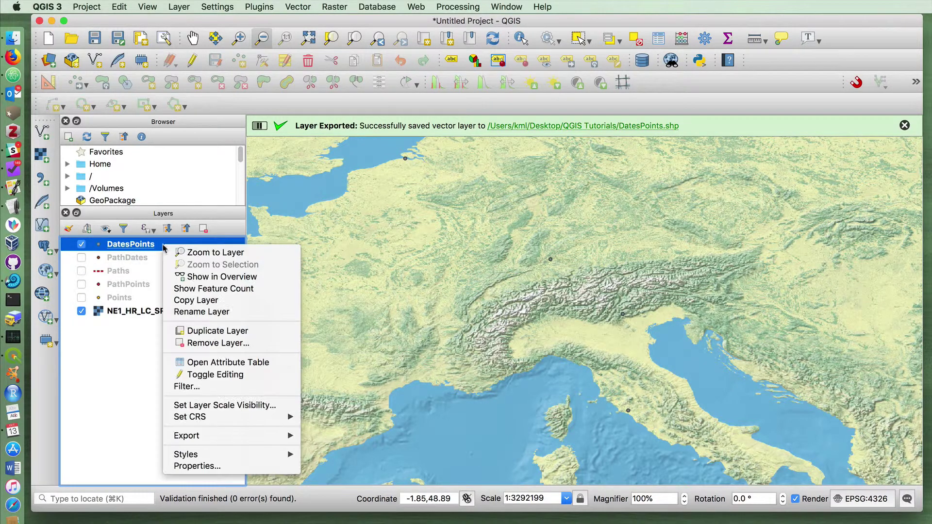
left_click(216, 362)
left_click_drag(687, 200, 272, 80)
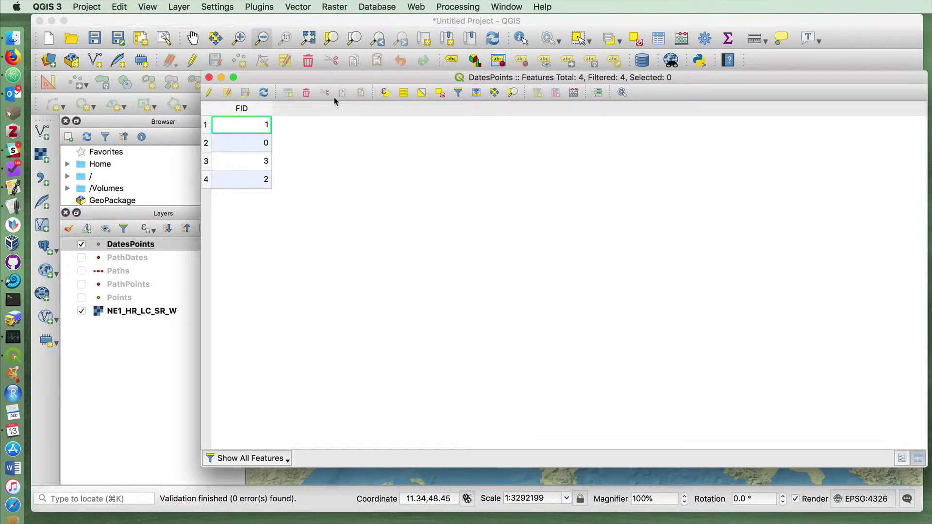
left_click(208, 94)
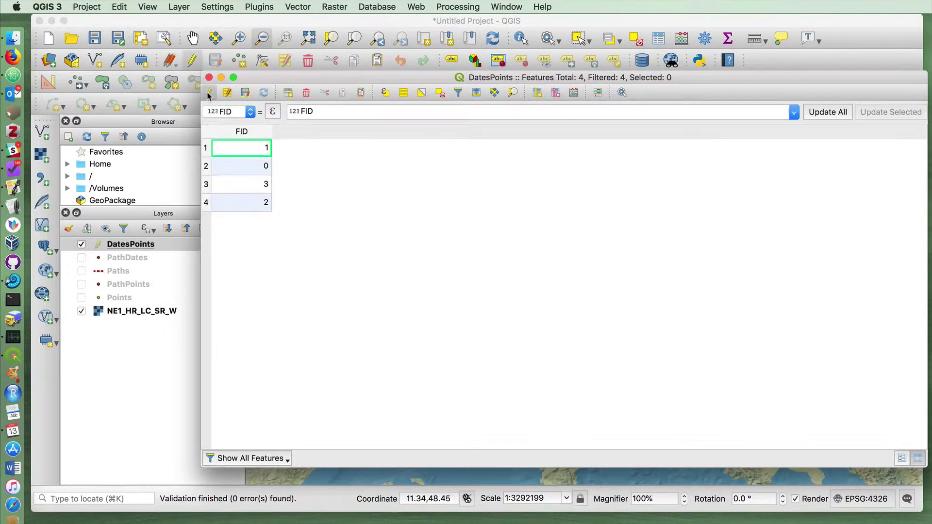
left_click(536, 94)
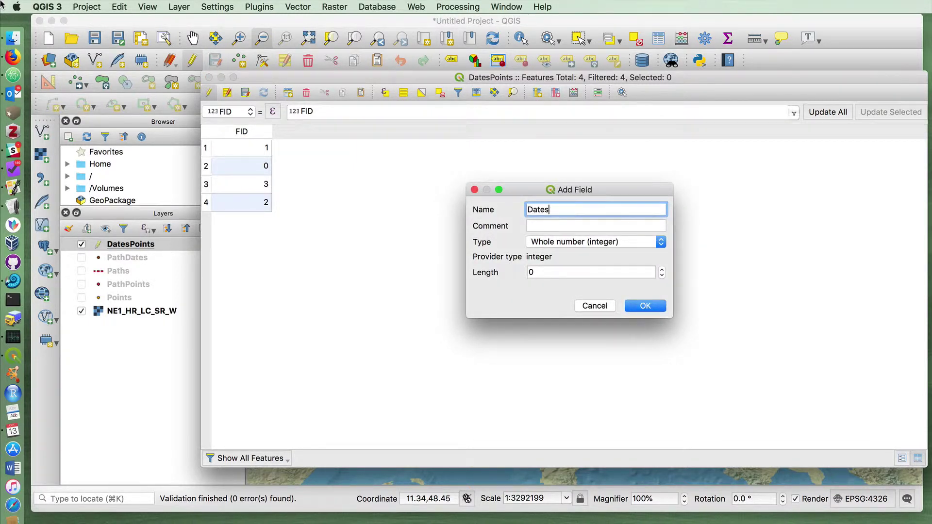
left_click(619, 243)
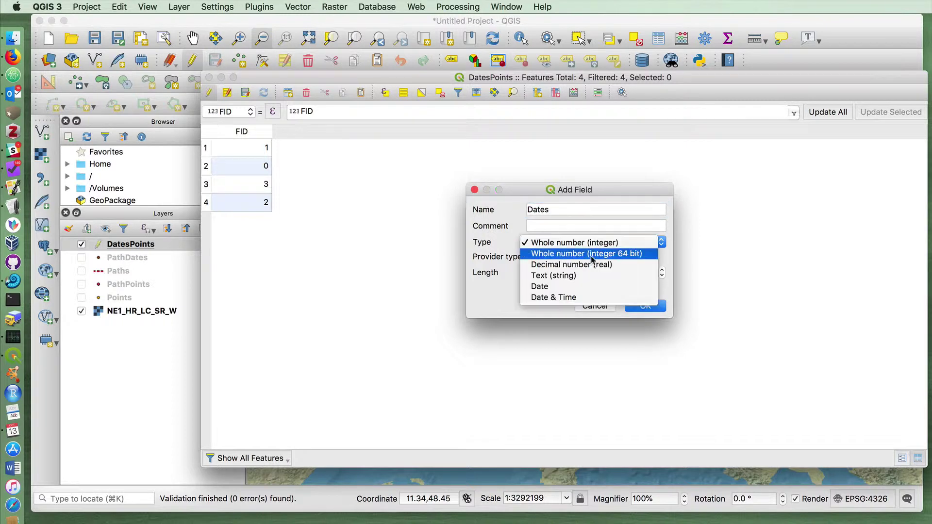
left_click(591, 287)
left_click(633, 306)
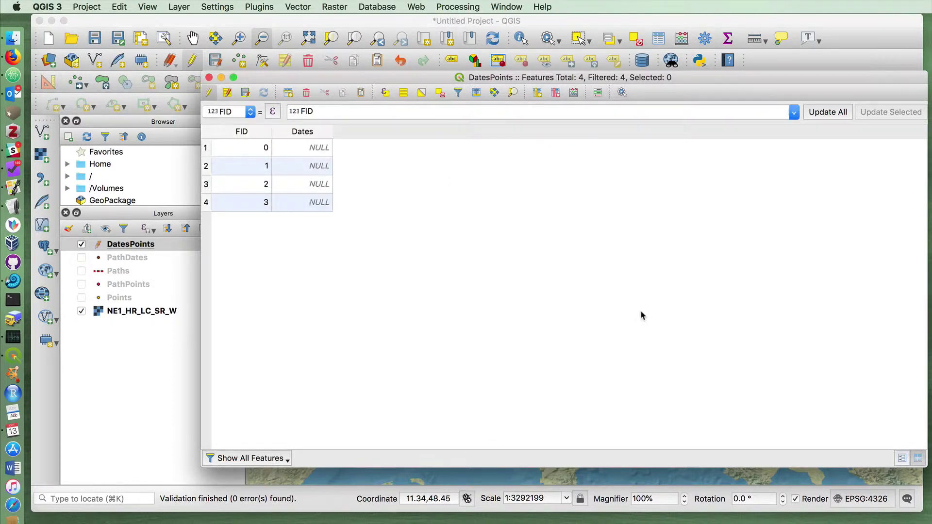
- Enter the dates 1523-10-13, 1523-11-13, 1523-11-22 and 1523-11-30 in the Dates column
double_click(297, 148)
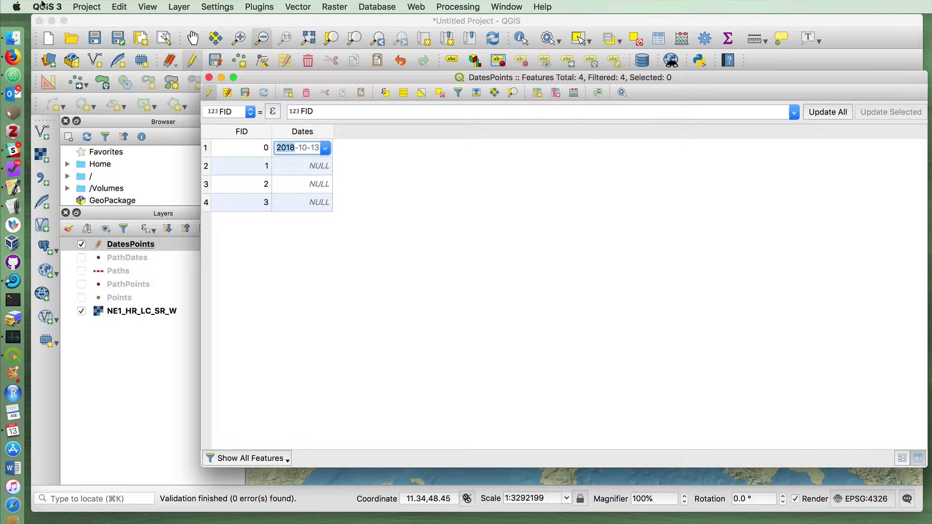
type("1523-1")
key("Return")
type("1")
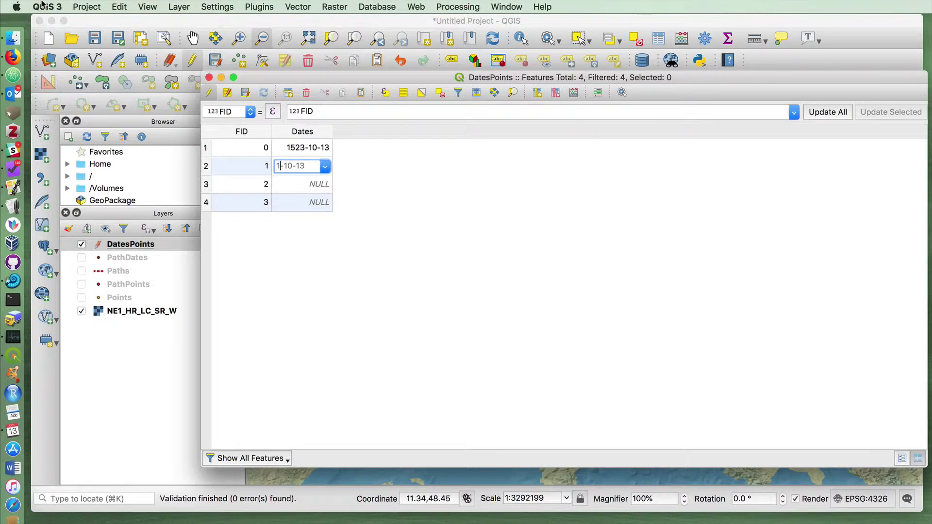
type("523-")
type("11-")
type("13")
key("Tab")
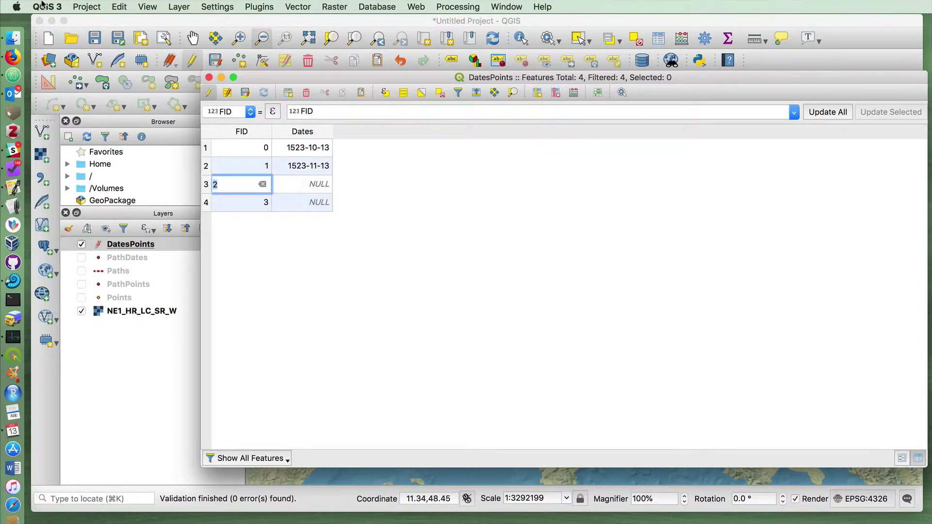
key("Tab")
type("1523-")
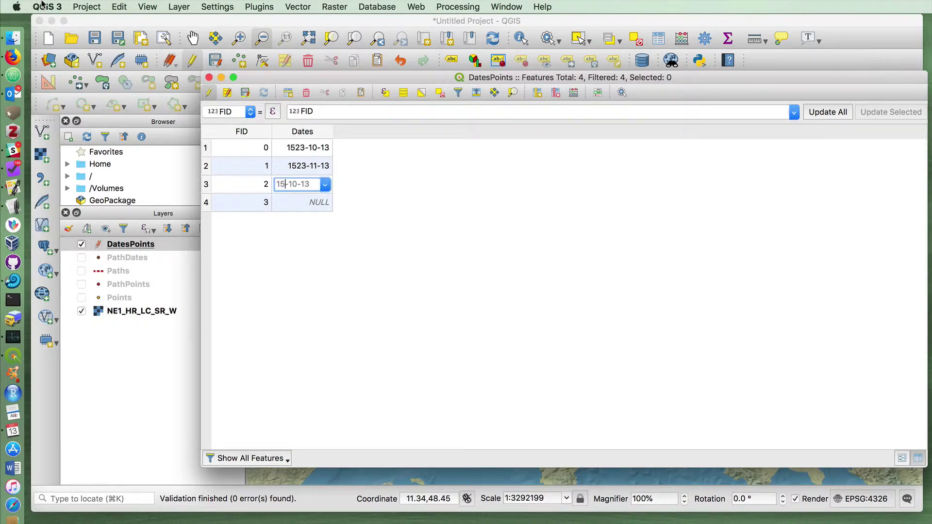
type("11-22")
key("Tab")
key("Tab")
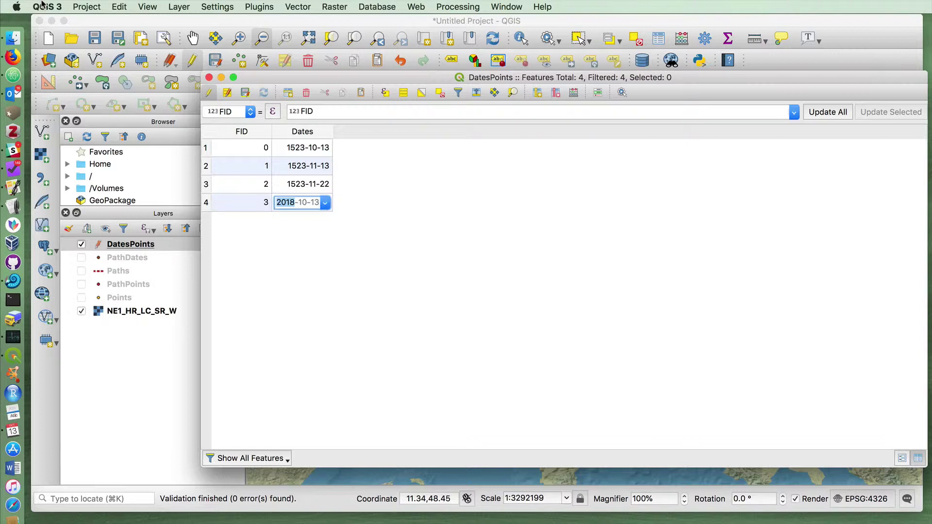
type("1523-")
type("11-")
type("30")
key("Return")
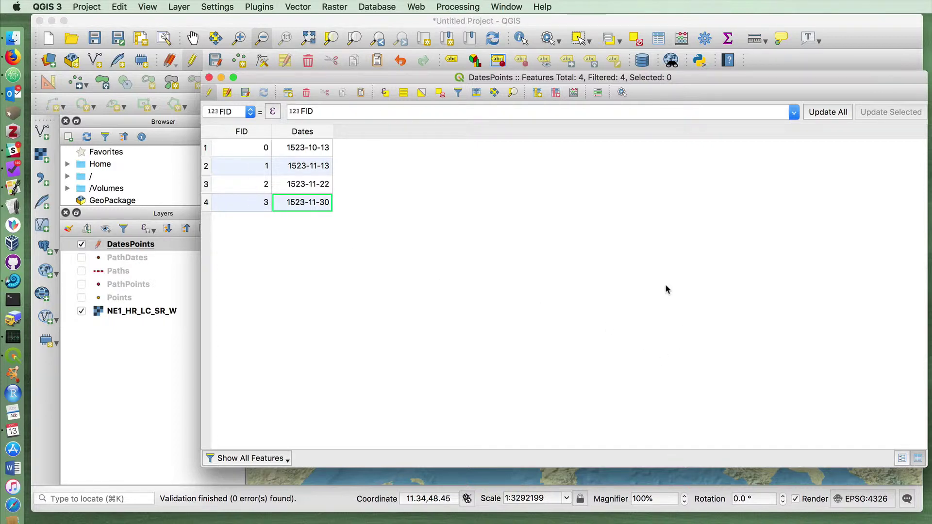
- Stop editing, save the date edits, and close the attribute table
left_click(209, 92)
left_click(862, 451)
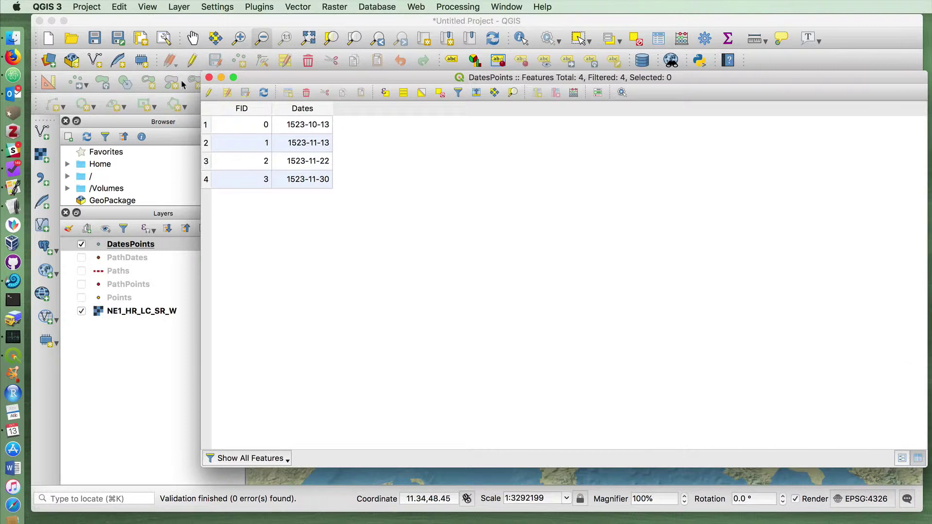
left_click(208, 78)
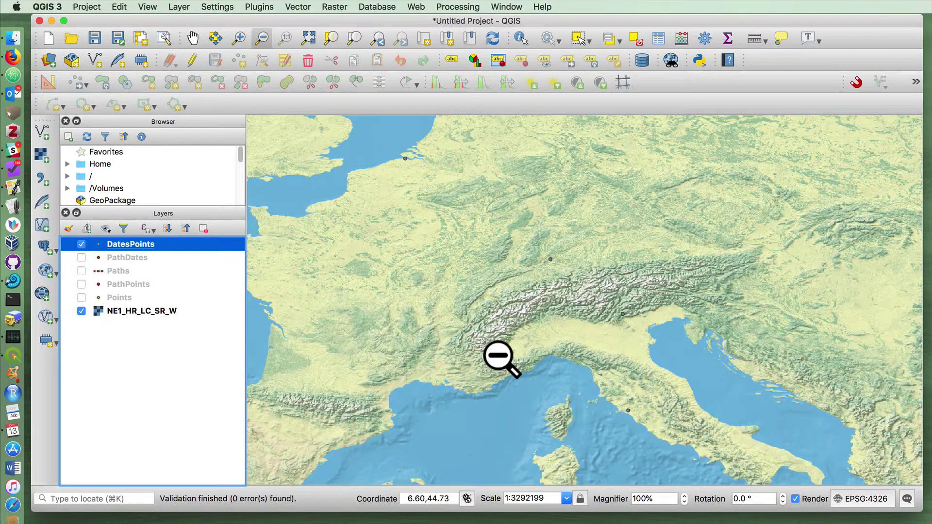
- Run Points to path on DatesPoints ordered by the Dates field, then hide DatesPoints
left_click(334, 6)
left_click(455, 22)
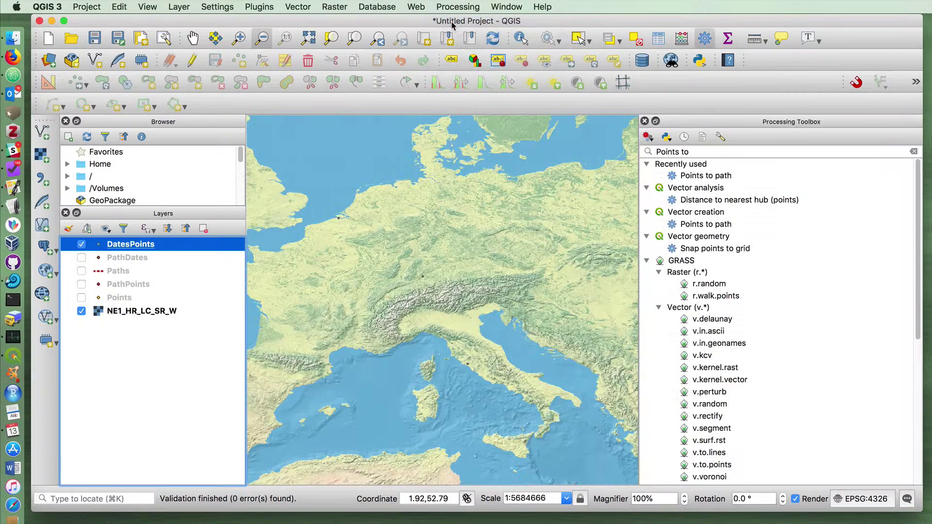
double_click(692, 177)
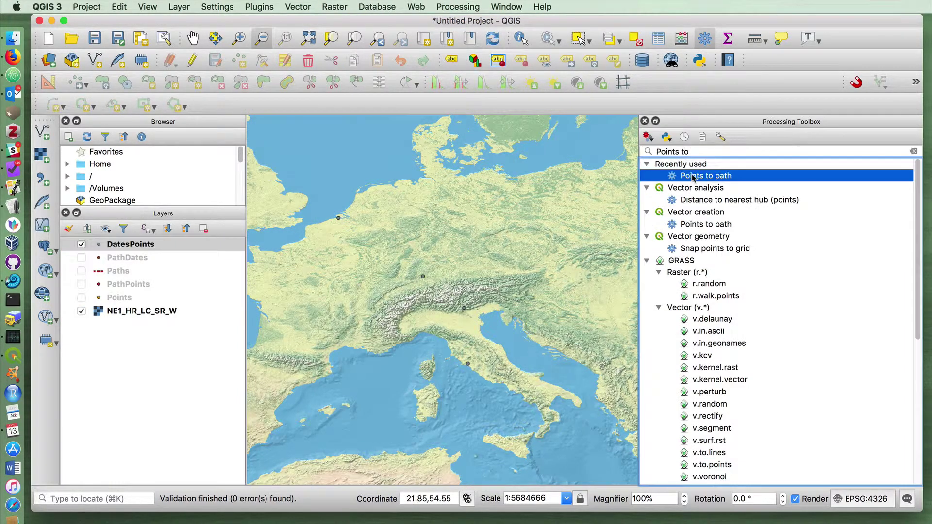
left_click(444, 165)
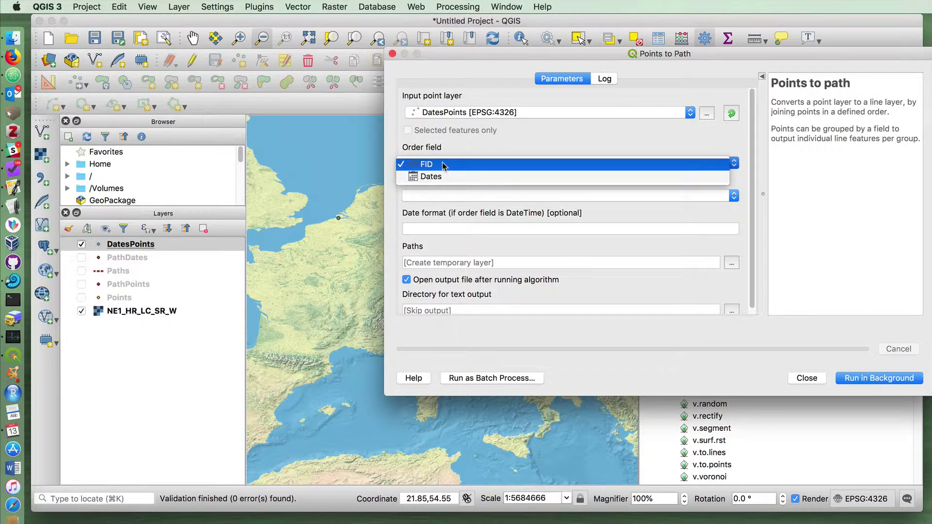
left_click(459, 178)
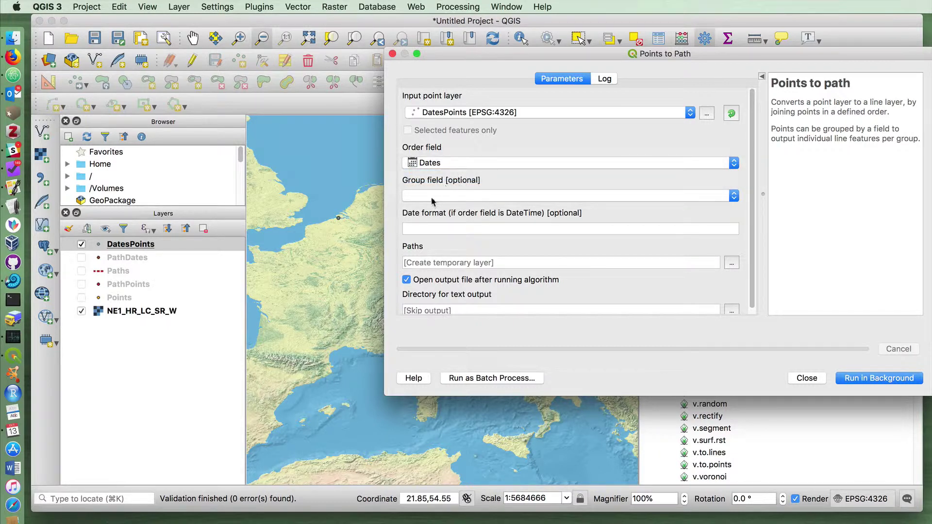
left_click(410, 230)
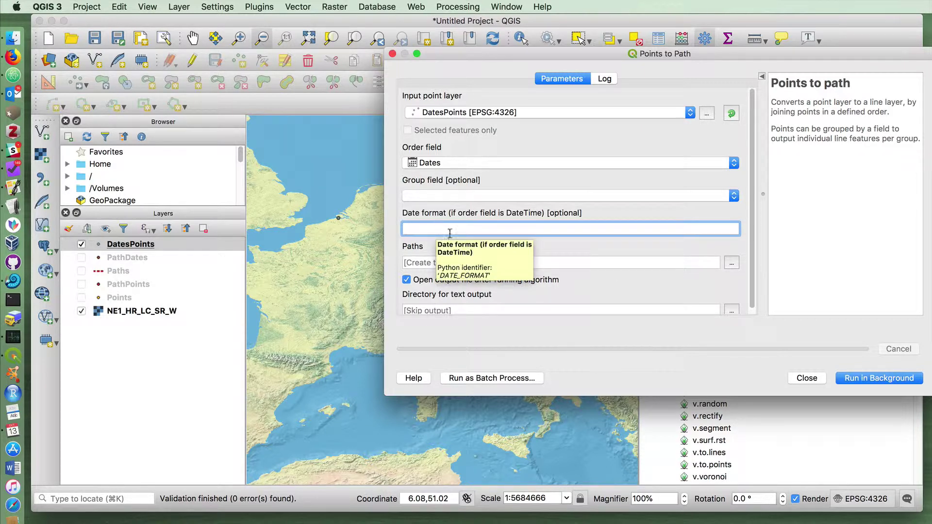
left_click(844, 382)
left_click(806, 379)
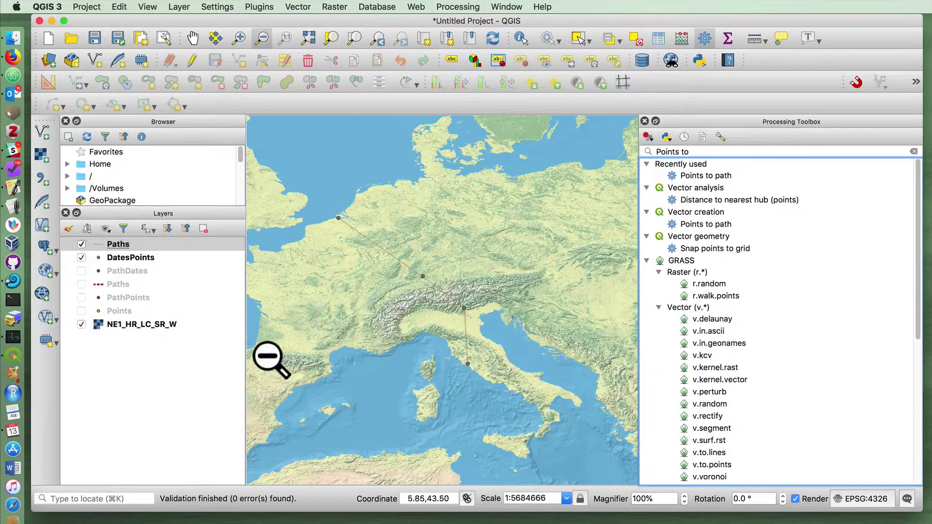
left_click(82, 260)
left_click(81, 257)
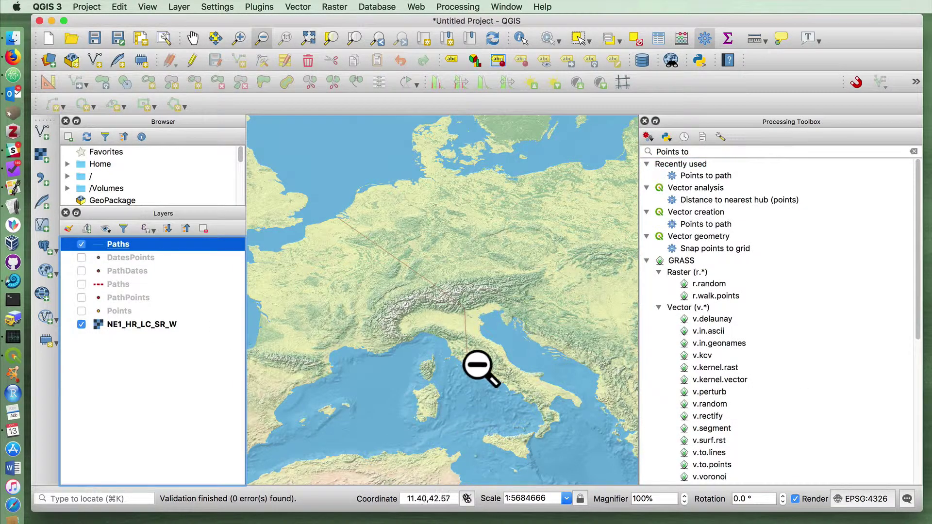